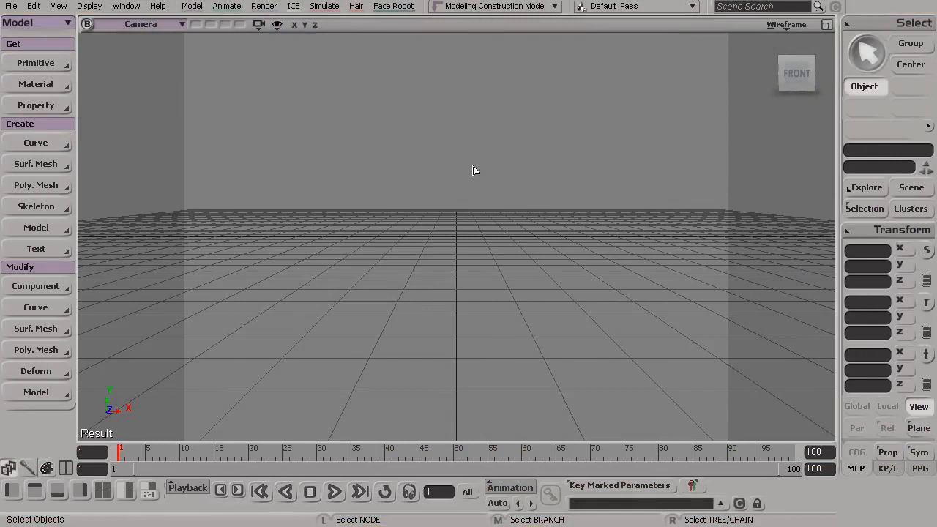
Step: Create a polygon mesh torus with default settings and switch the viewport display to shaded
left_click_drag(418, 202, 416, 219, "alt")
left_click(37, 64)
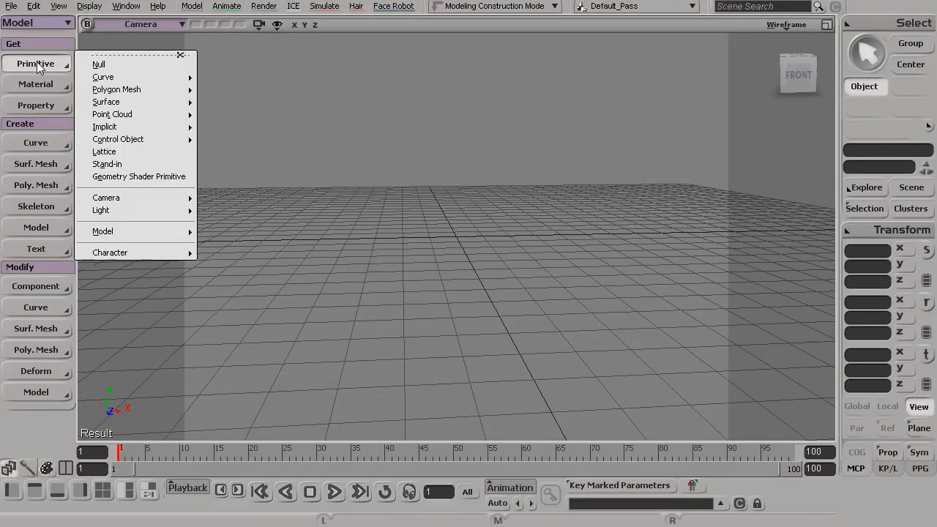
mouse_move(150, 89)
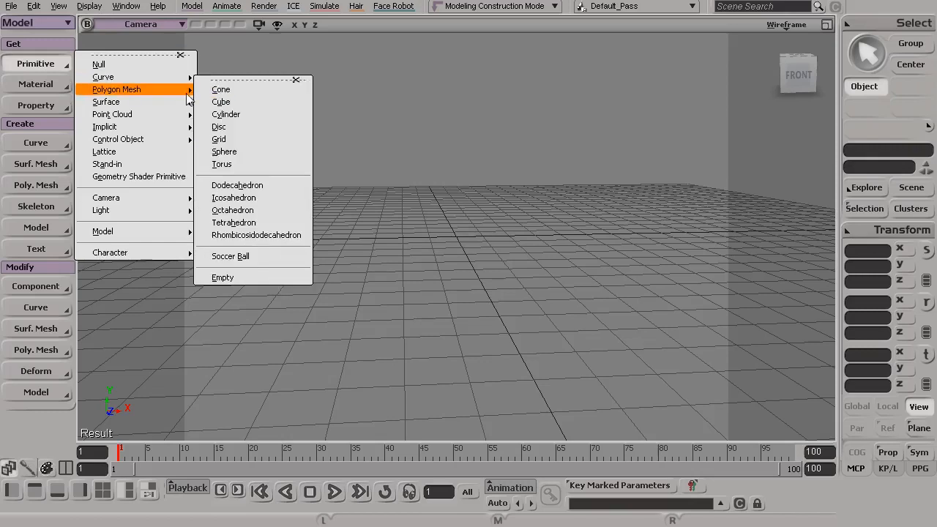
left_click(239, 164)
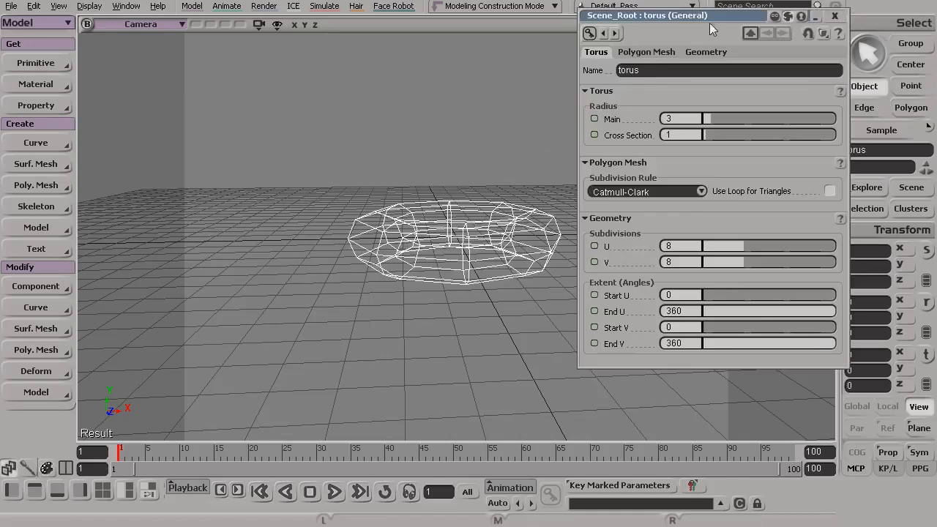
left_click(834, 15)
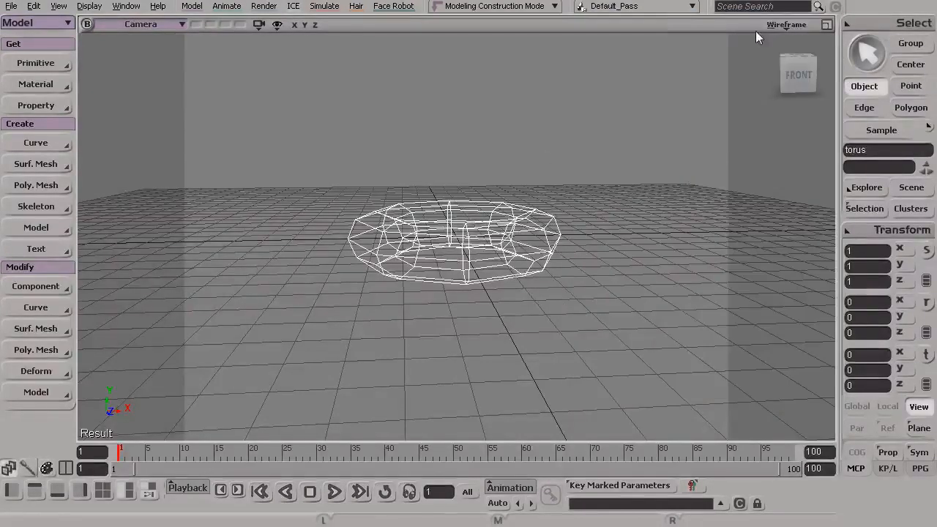
left_click(776, 25)
left_click(749, 252)
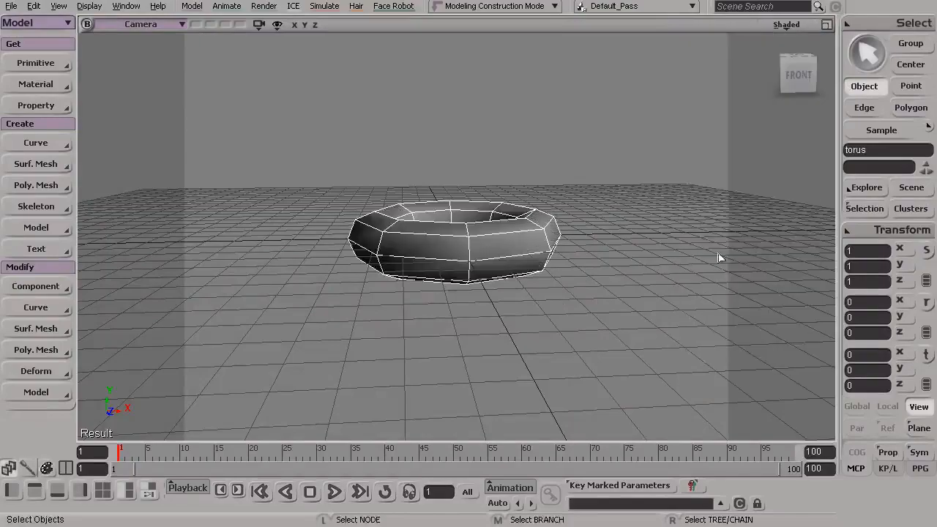
Step: Examine the torus's points, edges and polygon faces from several viewing angles
key("s")
left_click_drag(438, 252, 445, 297)
right_click_drag(445, 297, 567, 329)
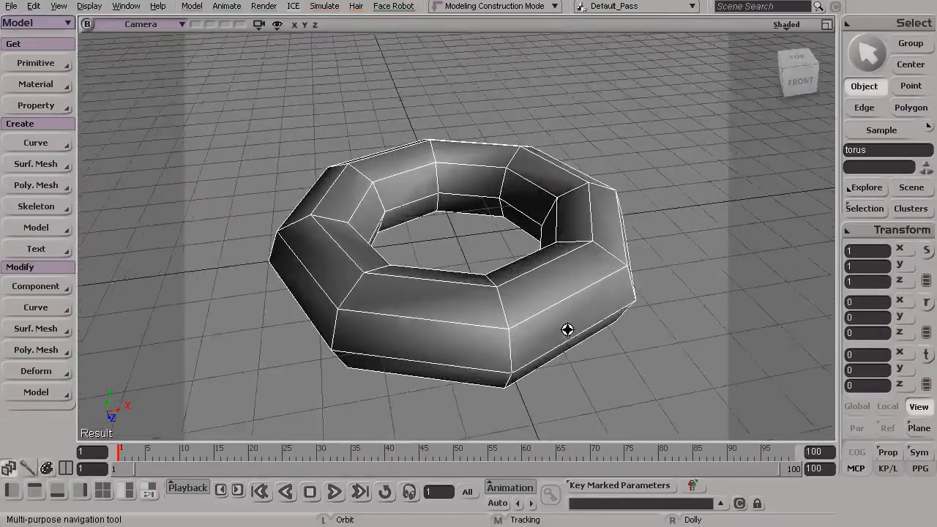
middle_click_drag(566, 329, 555, 320)
left_click_drag(555, 320, 533, 337)
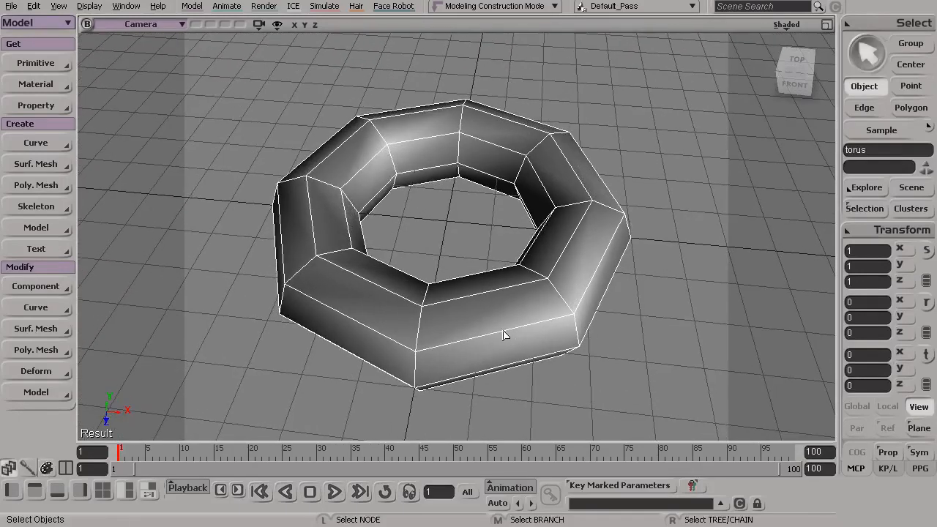
key("s")
mouse_move(468, 340)
left_mouse_down()
mouse_move(456, 330)
mouse_move(470, 333)
left_mouse_up()
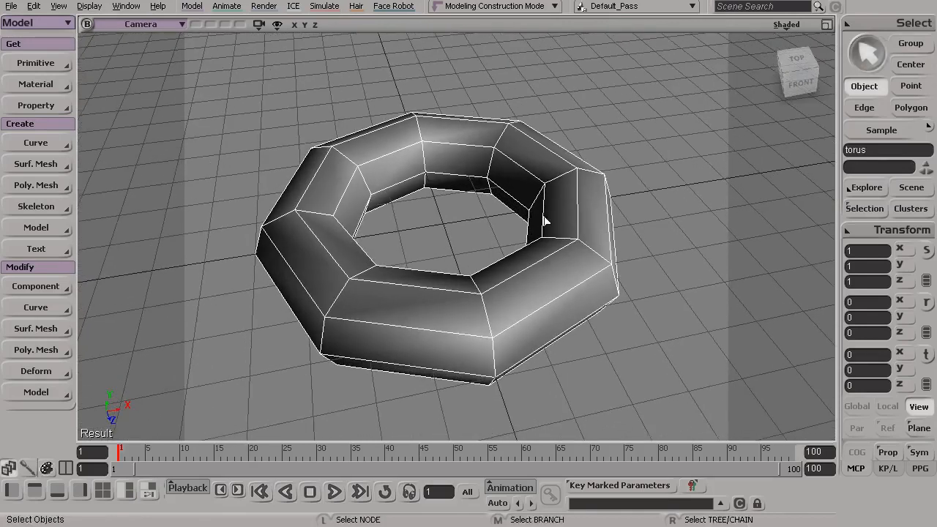
key("s")
left_click_drag(449, 259, 469, 242)
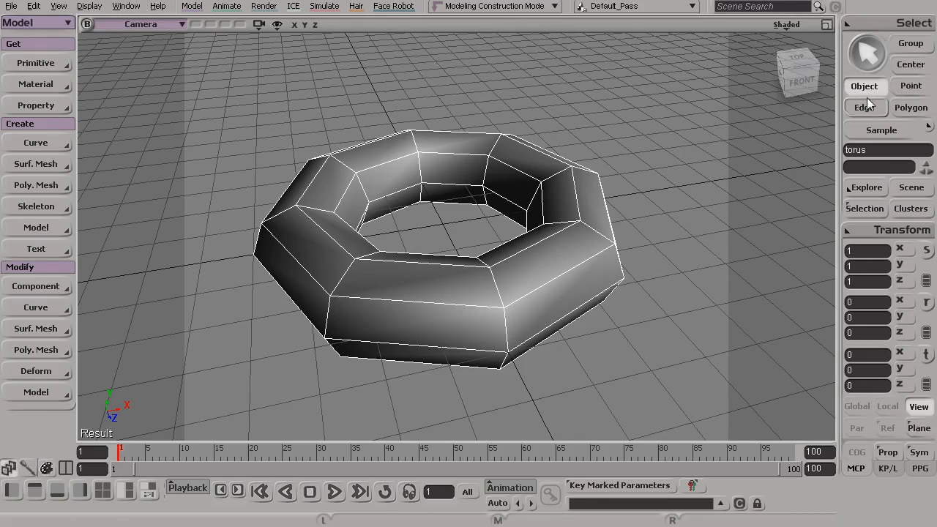
Step: Select the cross-section ring of points at the torus's front (16-23) and lower it to about Y -0.83
left_click(908, 86)
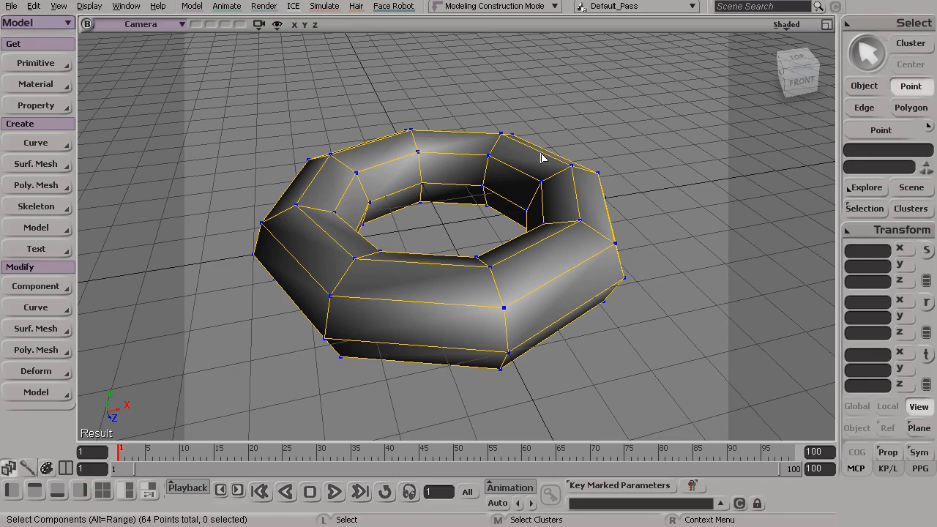
left_click(504, 308)
middle_click_drag(489, 291, 487, 259, "alt")
left_click_drag(487, 259, 413, 271, "alt")
left_click_drag(383, 195, 501, 412)
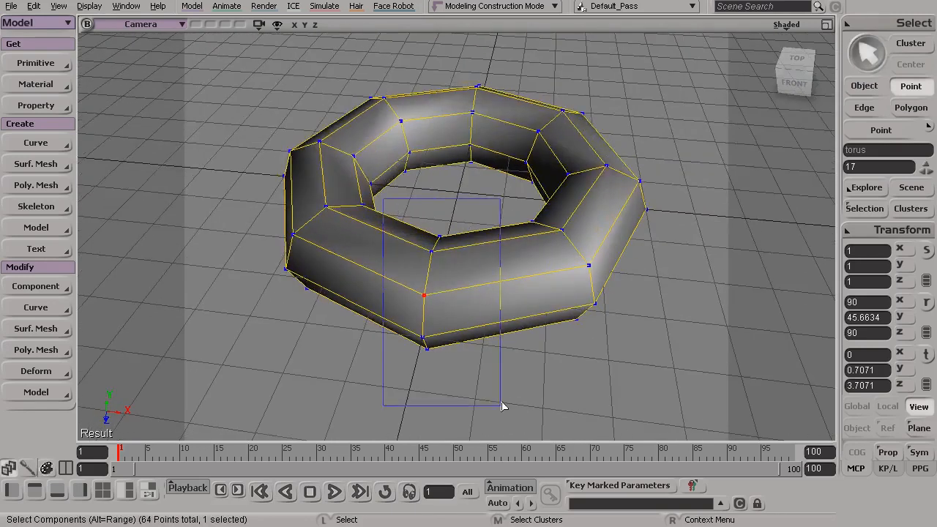
mouse_move(435, 357)
left_mouse_down("alt")
mouse_move(448, 367)
mouse_move(430, 356)
left_mouse_up("alt")
left_click_drag(407, 212, 519, 355)
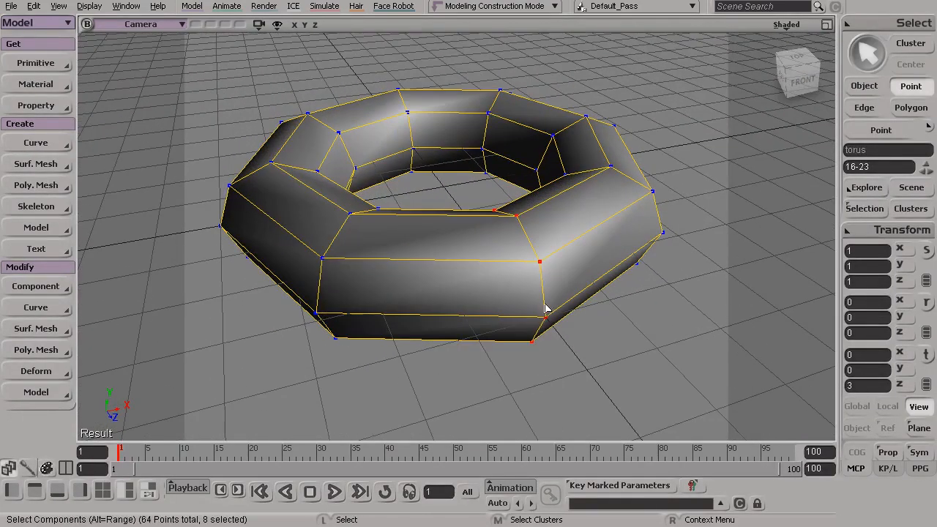
key("v")
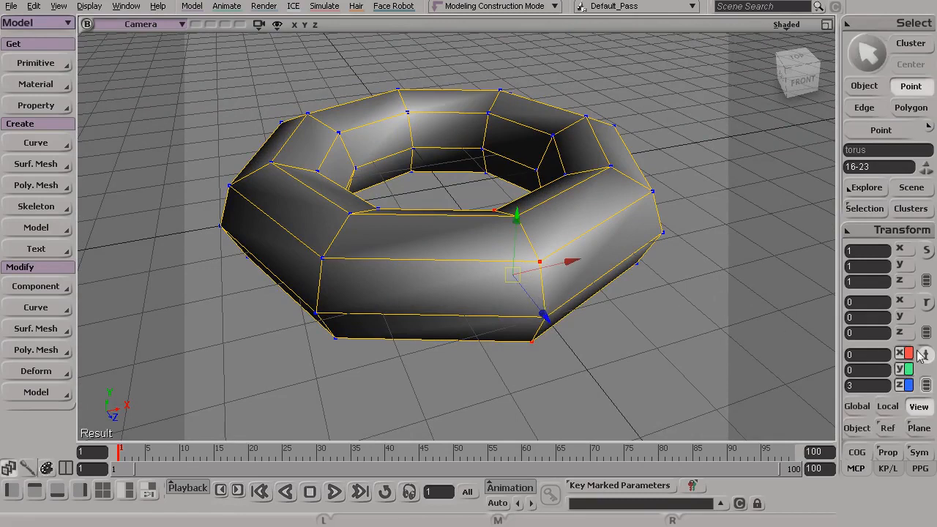
left_click_drag(520, 223, 497, 257)
key("s")
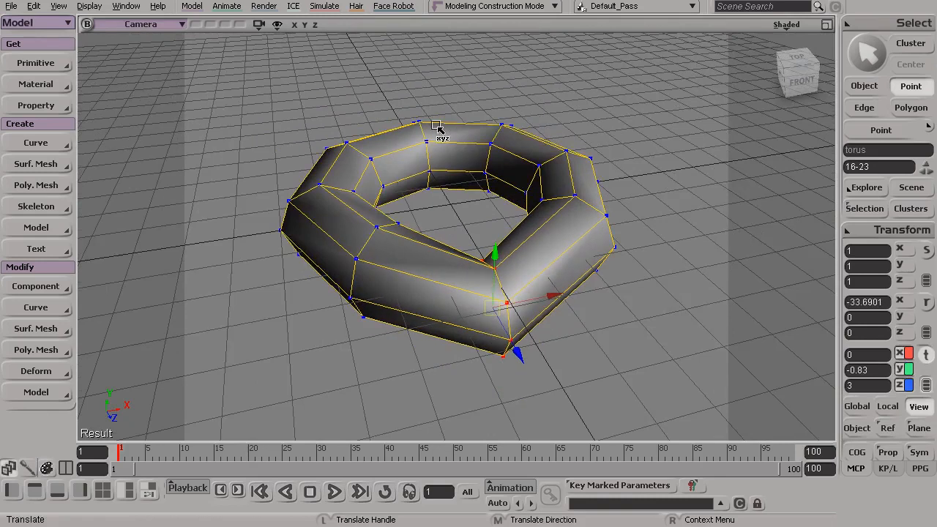
key("s")
left_click_drag(449, 163, 437, 141)
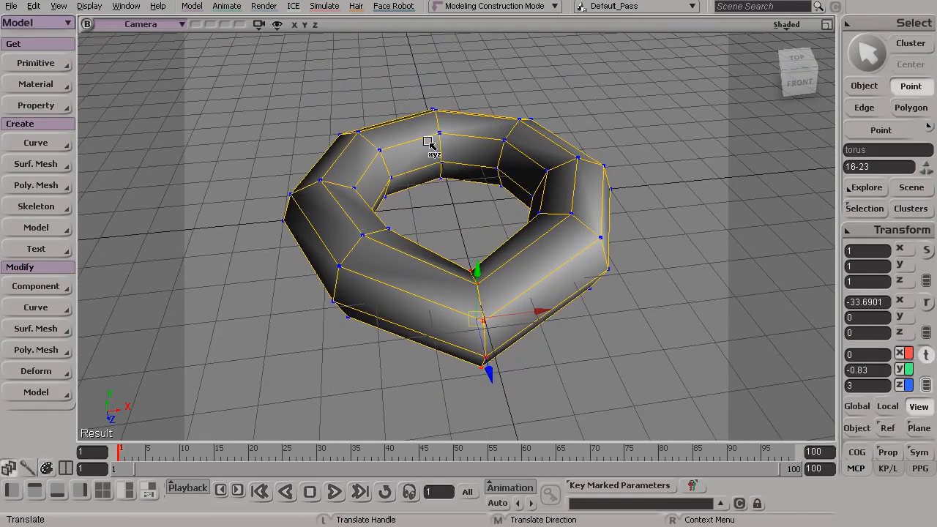
Step: Pull the front point ring farther down and outward, to about X -0.09, Y -1.68, Z 3.70
left_click_drag(399, 76, 414, 138)
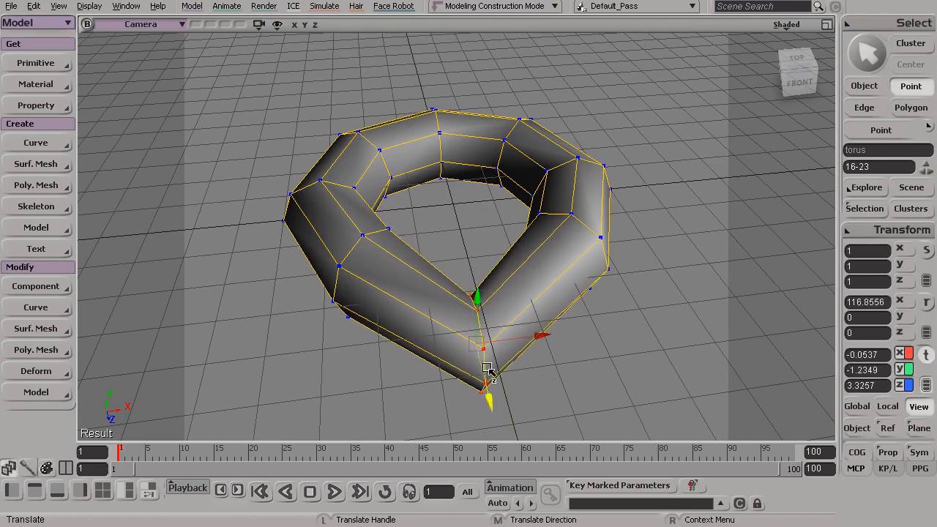
left_click_drag(464, 188, 488, 203)
mouse_move(444, 174)
left_mouse_down()
mouse_move(471, 172)
mouse_move(446, 157)
left_mouse_up()
left_click_drag(595, 163, 594, 185)
left_click_drag(594, 185, 502, 178, "alt")
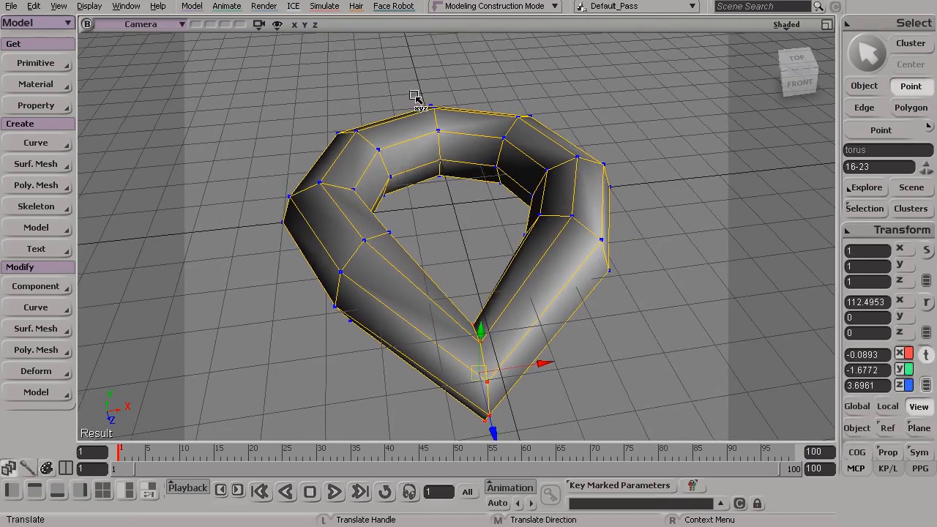
Step: Select the ring of points at the torus's back (48-55) and raise it to about Y 1.31
key("space")
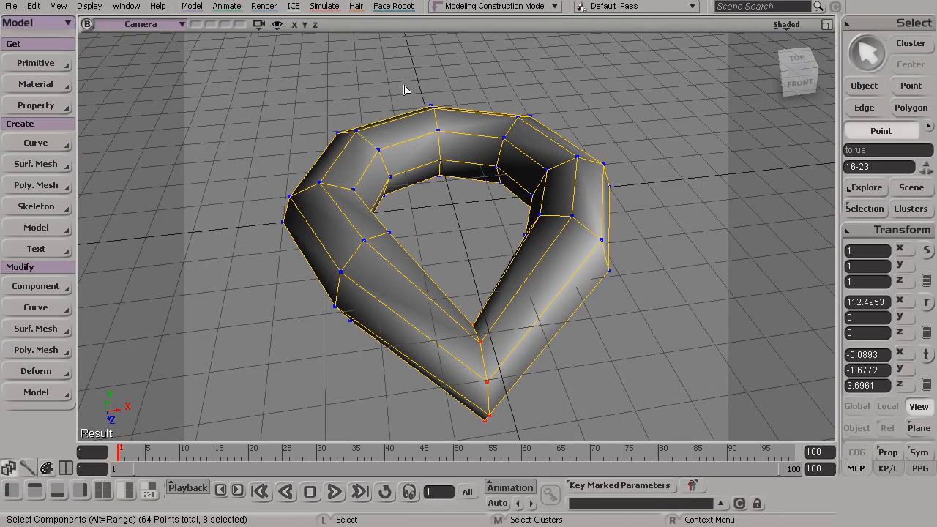
left_click_drag(414, 91, 474, 246)
key("v")
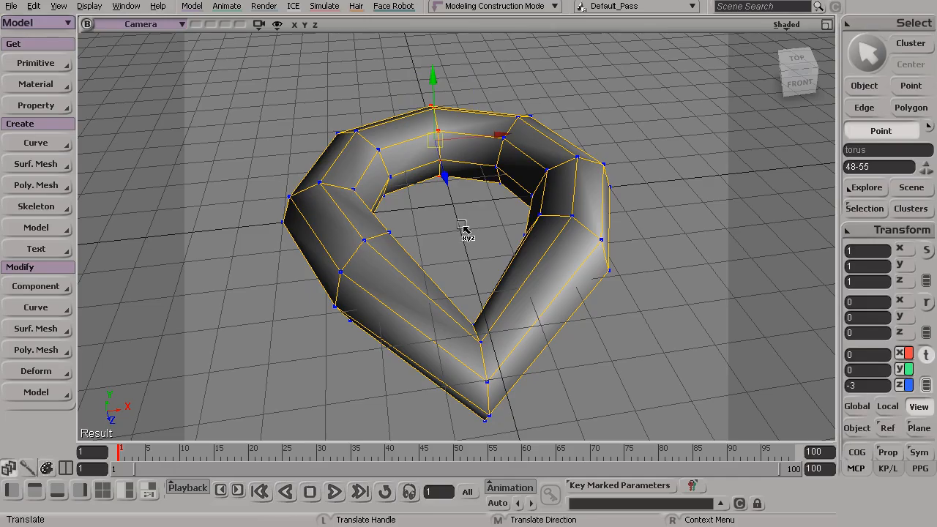
key("s")
left_click_drag(451, 247, 446, 271)
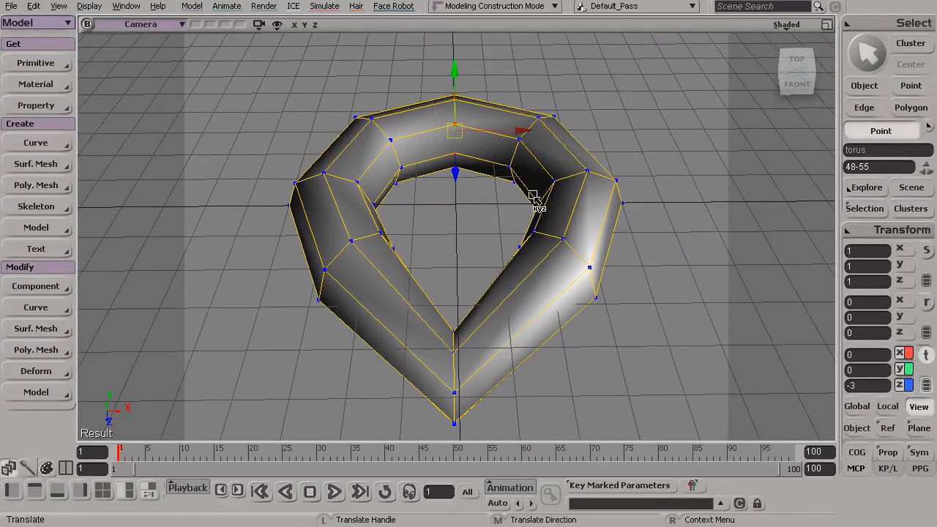
left_click_drag(463, 221, 451, 203)
left_click_drag(421, 71, 422, 31)
key("s")
left_click_drag(458, 134, 536, 147)
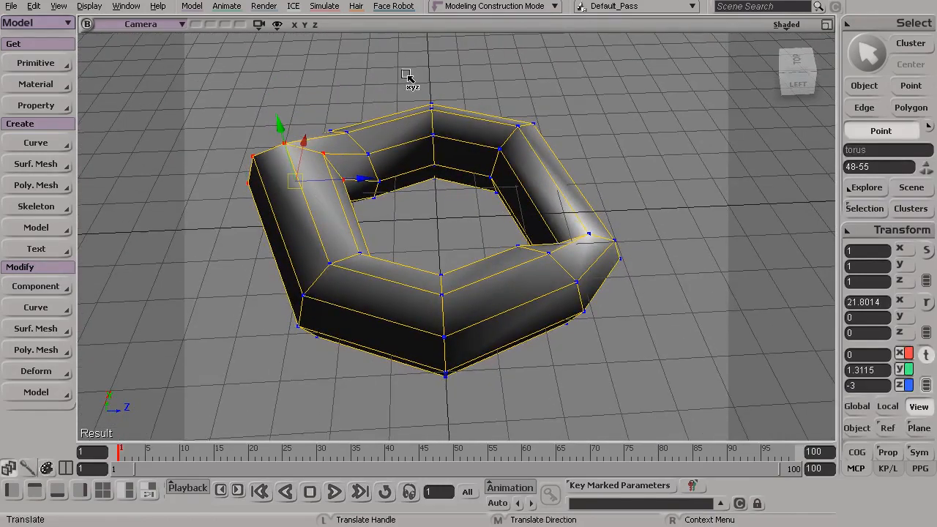
Step: Select both side point rings (0-7, 32-39), lower them to about Y -0.78, and return to object selection
key("space")
left_click_drag(406, 69, 471, 409)
key("v")
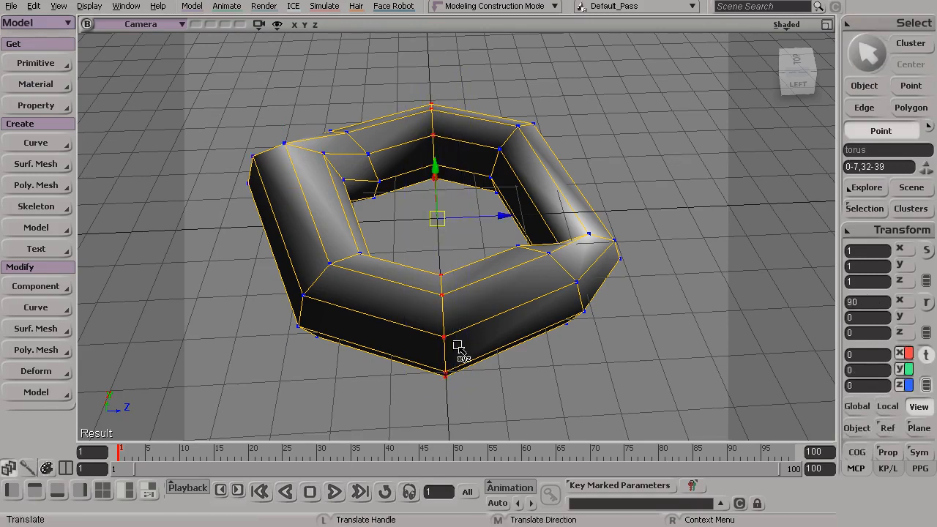
key("s")
left_click_drag(515, 247, 442, 207)
key("v")
left_click_drag(446, 142, 448, 187)
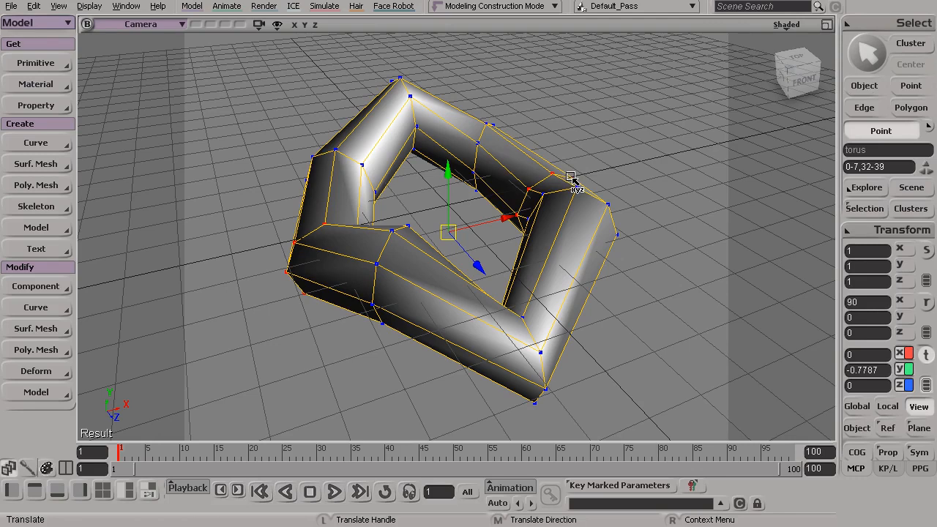
key("space")
key("s")
left_click_drag(431, 202, 362, 212)
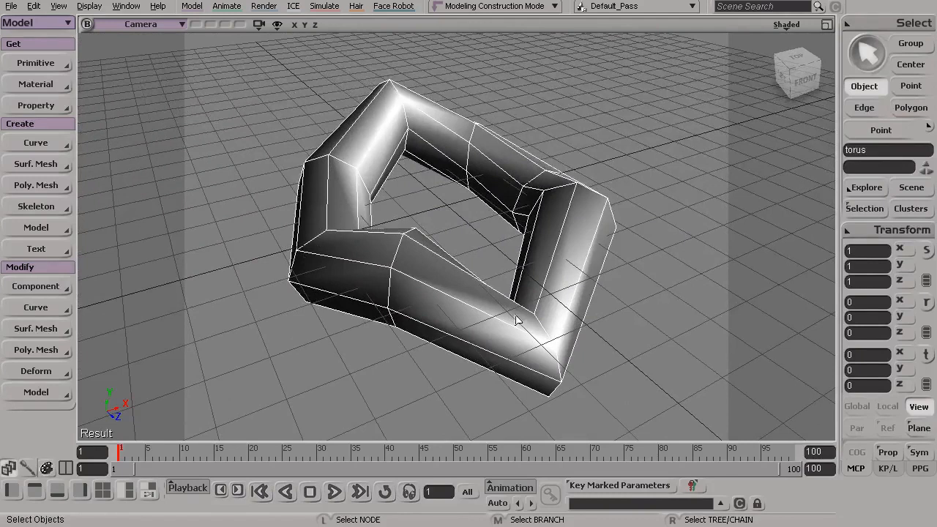
key("s")
left_click_drag(383, 223, 469, 237)
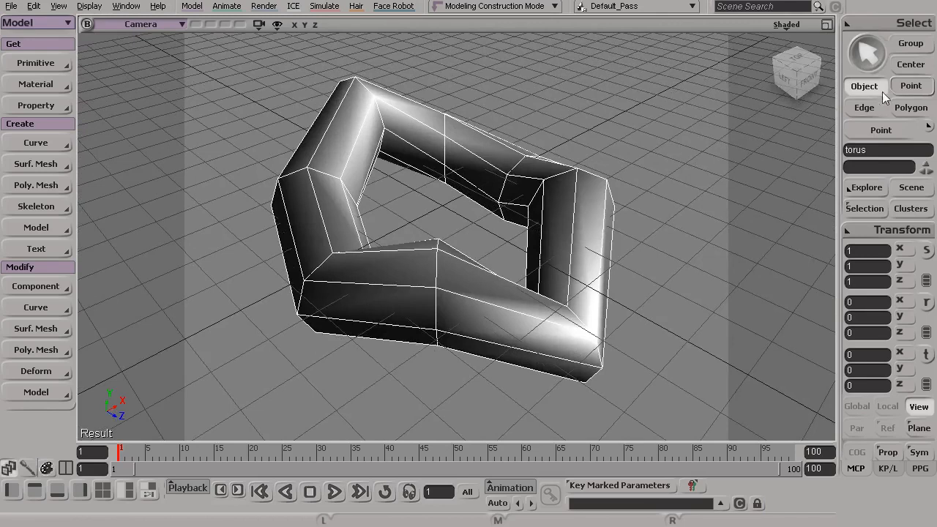
Step: Select the two upper outer edges meeting at the torus's front (26, 42) and lower them to about Y -0.18
left_click(862, 107)
key("s")
left_click_drag(430, 263, 444, 283)
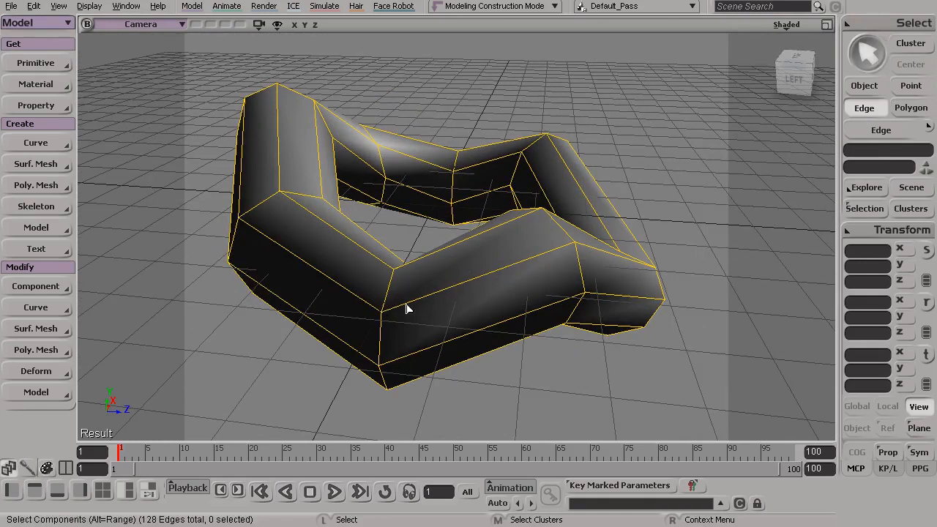
left_click(494, 276)
key("s")
mouse_move(496, 274)
left_mouse_down()
mouse_move(529, 278)
mouse_move(490, 305)
mouse_move(508, 301)
mouse_move(489, 282)
left_mouse_up()
key("s")
left_click(532, 291, "shift")
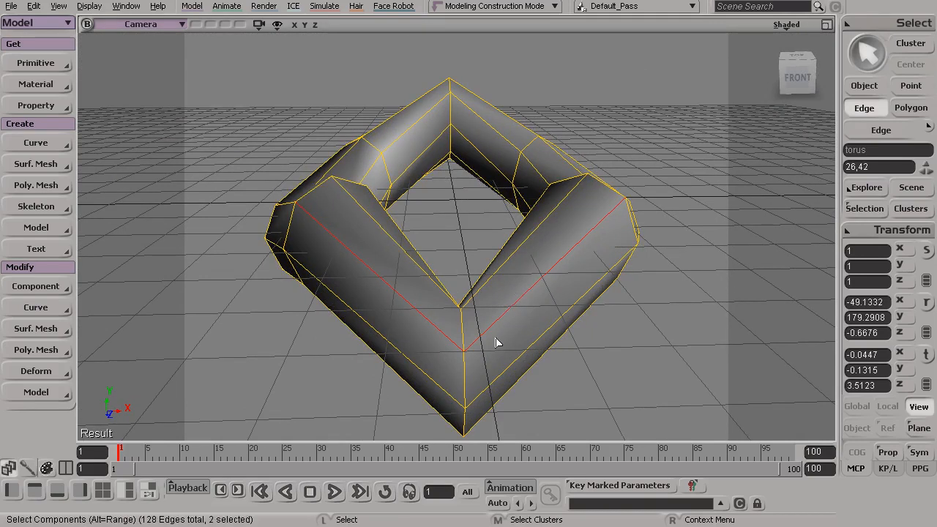
key("v")
left_click_drag(466, 208, 468, 148)
left_click_drag(454, 186, 429, 226)
Step: Try to shift the two selected front edges sideways, and undo the move
key("s")
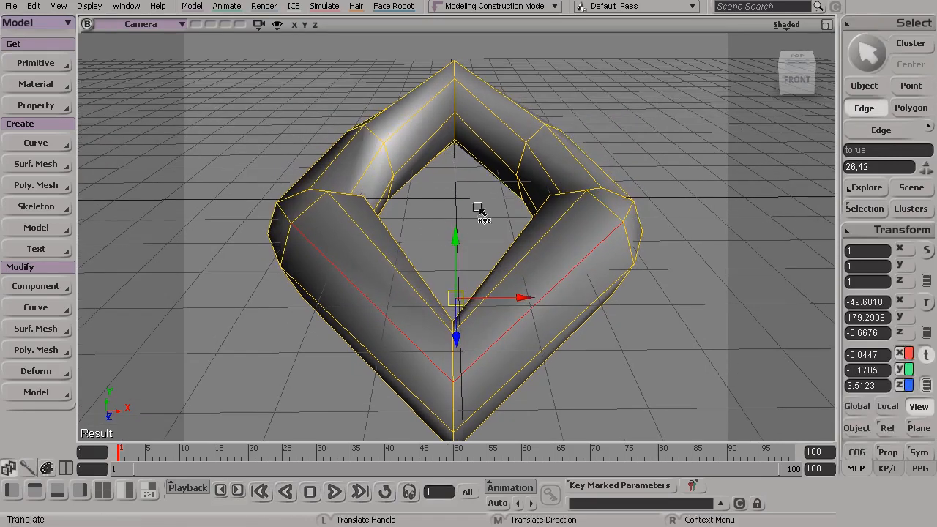
left_click_drag(429, 86, 473, 94)
key("ctrl+z")
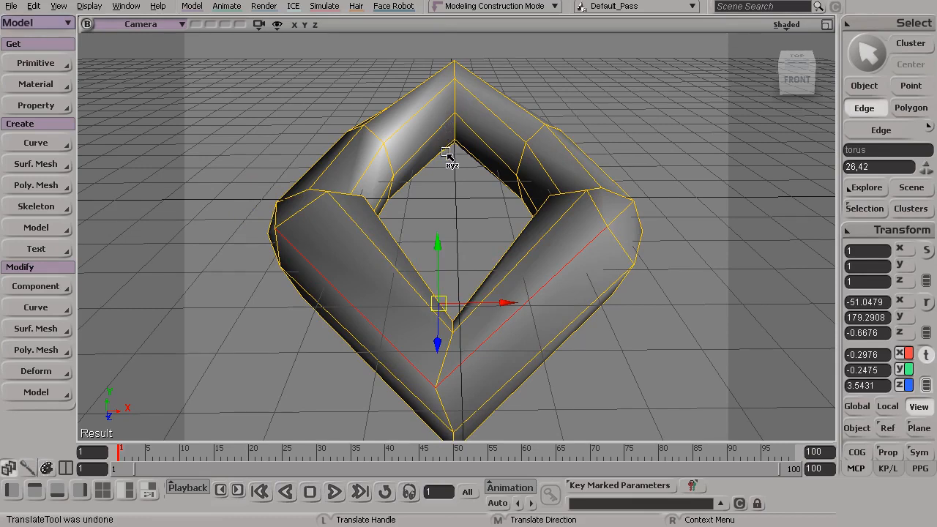
Step: Try to raise the inner edges at the torus's back, undo the move, and return to object selection
key("o")
left_click_drag(445, 160, 446, 181)
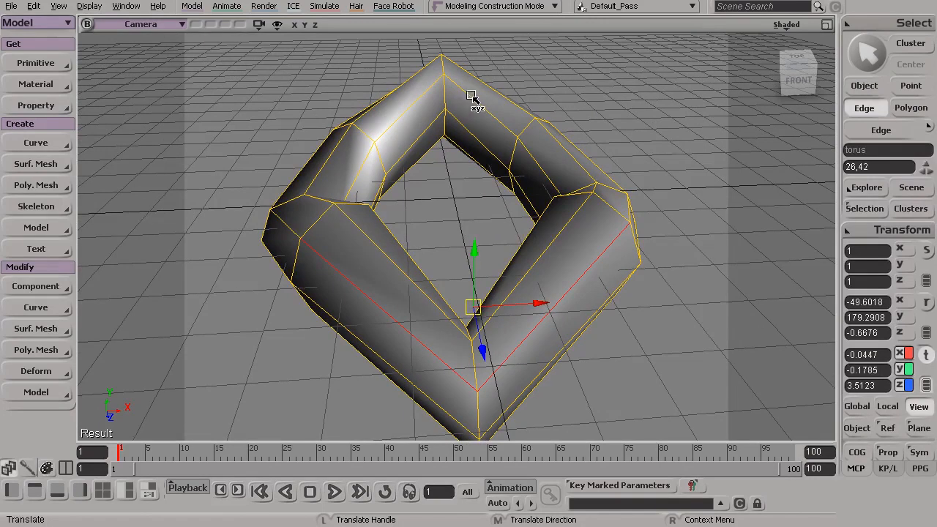
key("e")
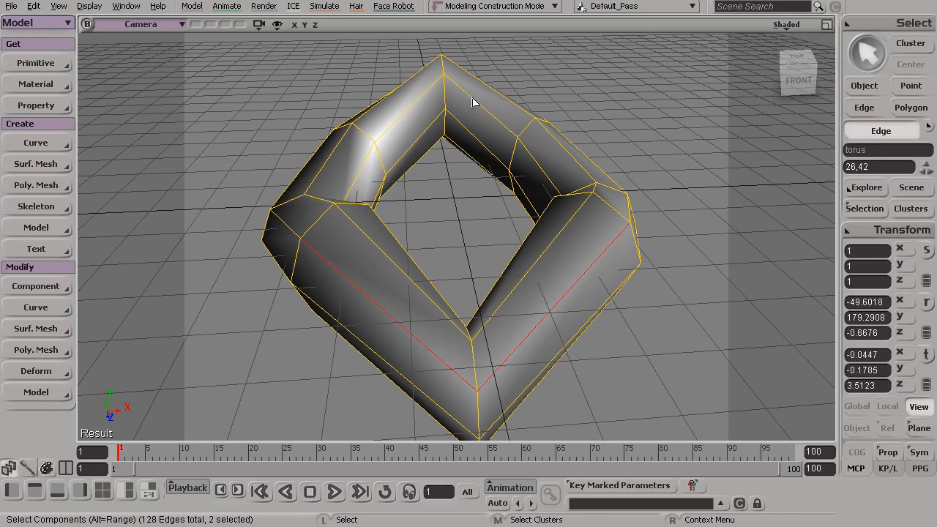
left_click(472, 101)
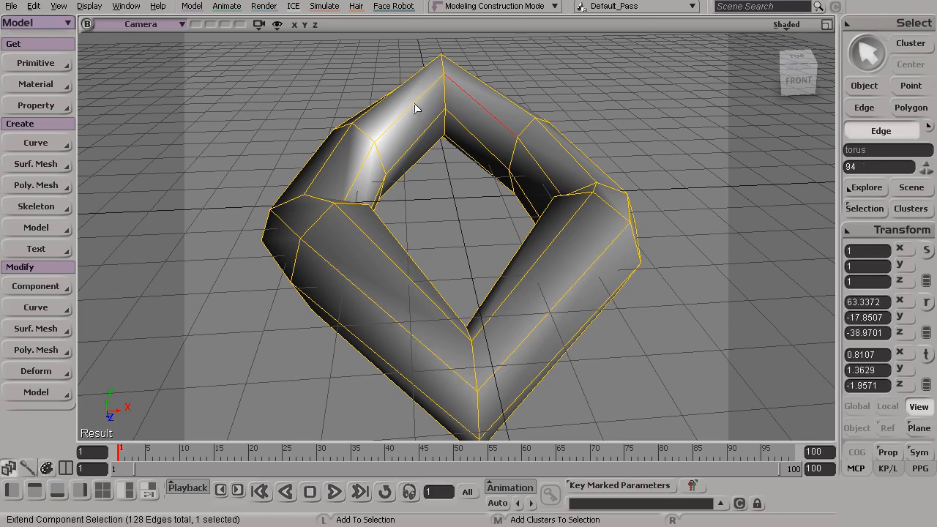
left_click(414, 108, "shift")
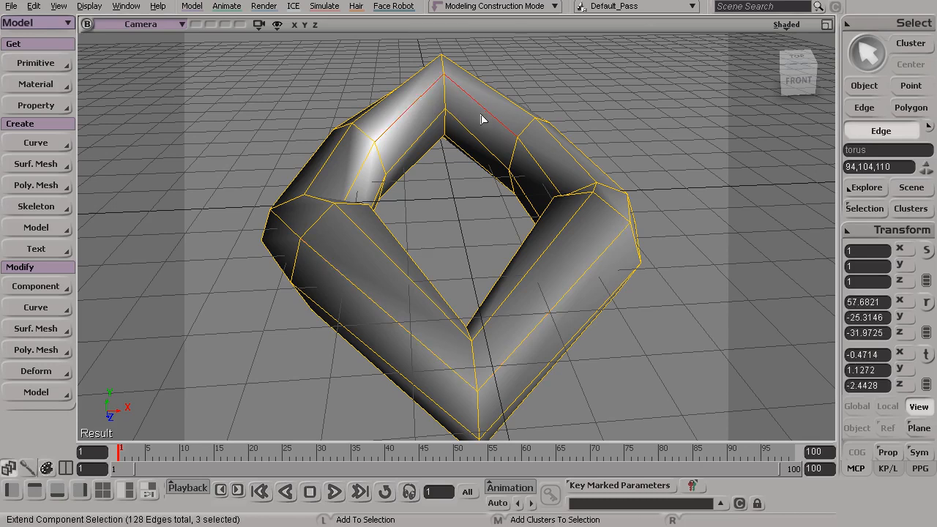
left_click(474, 139, "shift")
left_click(425, 138, "shift")
key("v")
left_click_drag(443, 171, 444, 42)
key("ctrl+z")
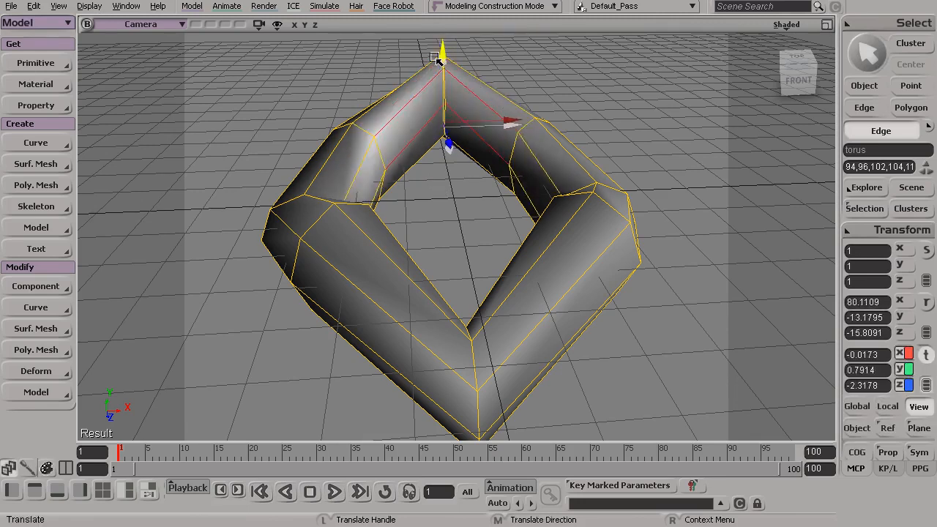
left_click_drag(422, 201, 453, 210, "alt")
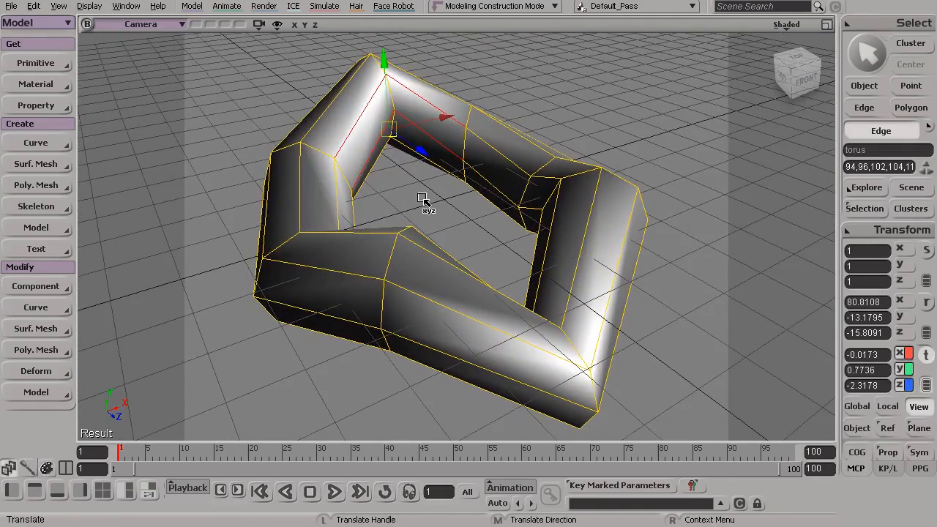
key("space")
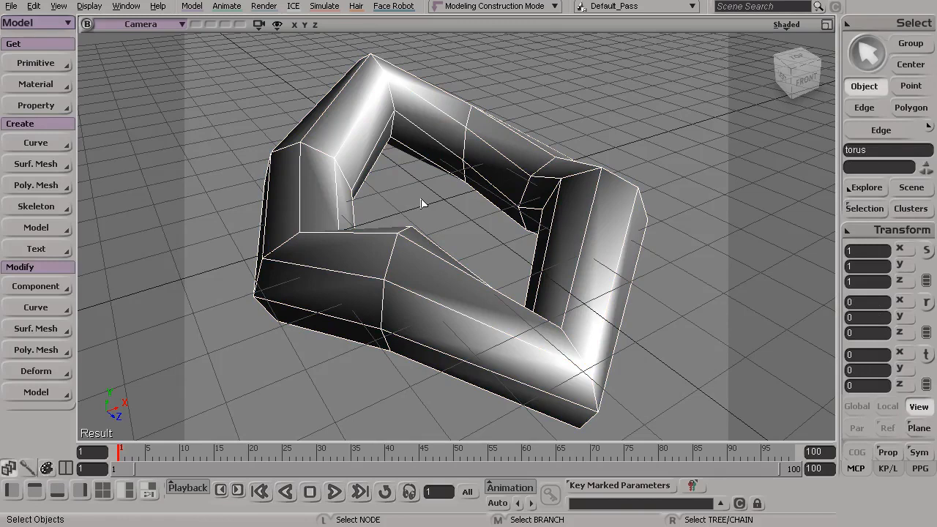
Step: Region-select the polygons of the torus's front section on the positive X side (17-21, 28-30) in polygon mode
mouse_move(472, 240)
left_mouse_down("alt")
mouse_move(405, 245)
mouse_move(473, 240)
left_mouse_up("alt")
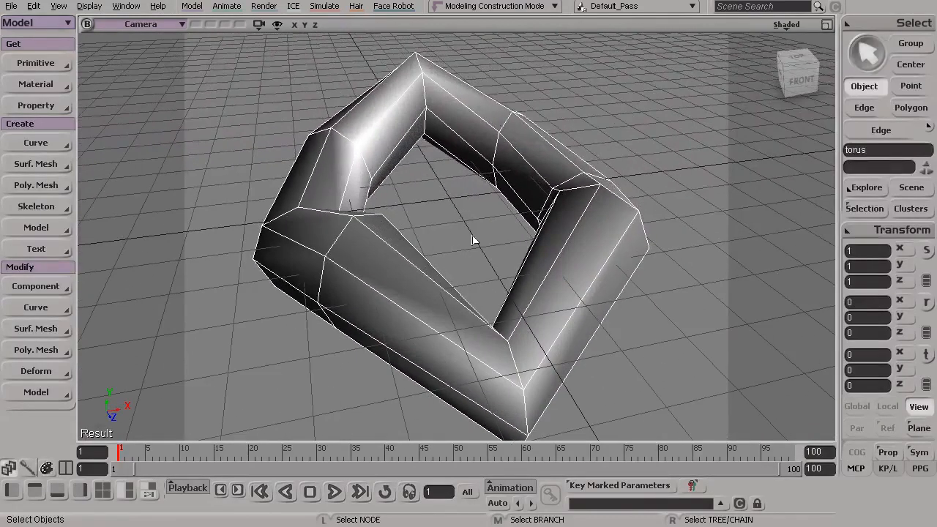
left_click(908, 107)
left_click_drag(586, 293, 491, 278)
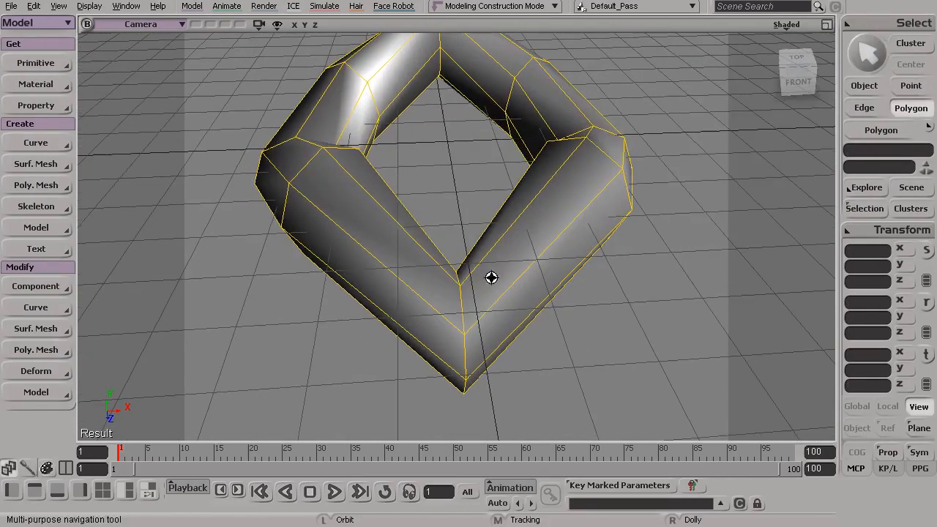
key("s")
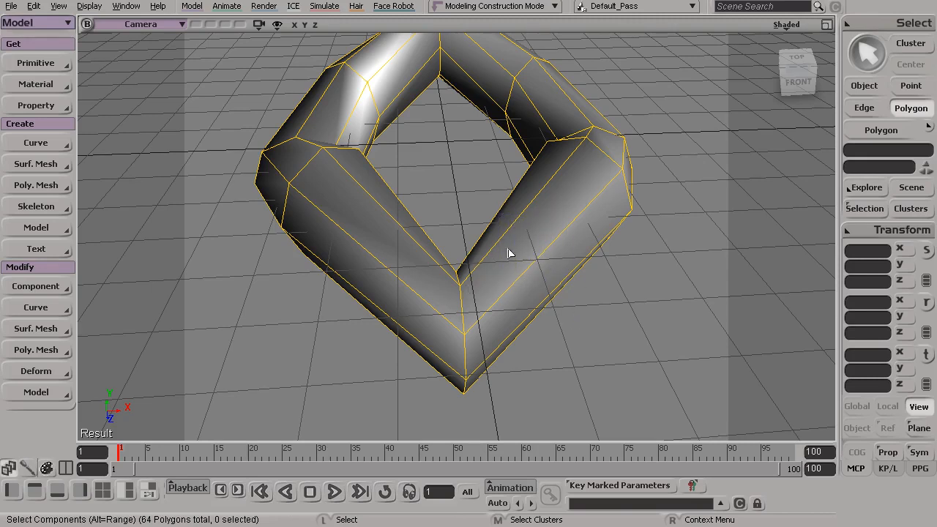
key("s")
left_click_drag(539, 239, 527, 272)
left_click_drag(626, 159, 418, 391)
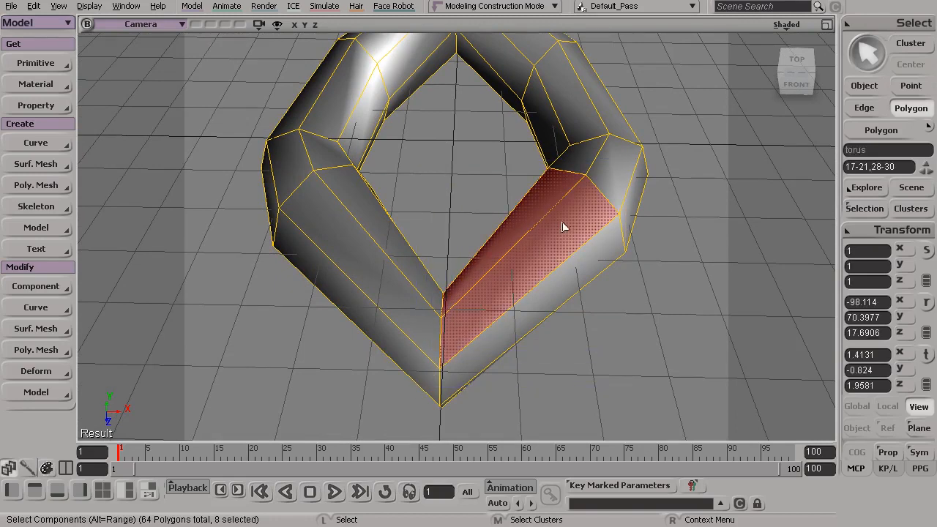
left_click_drag(575, 244, 556, 249)
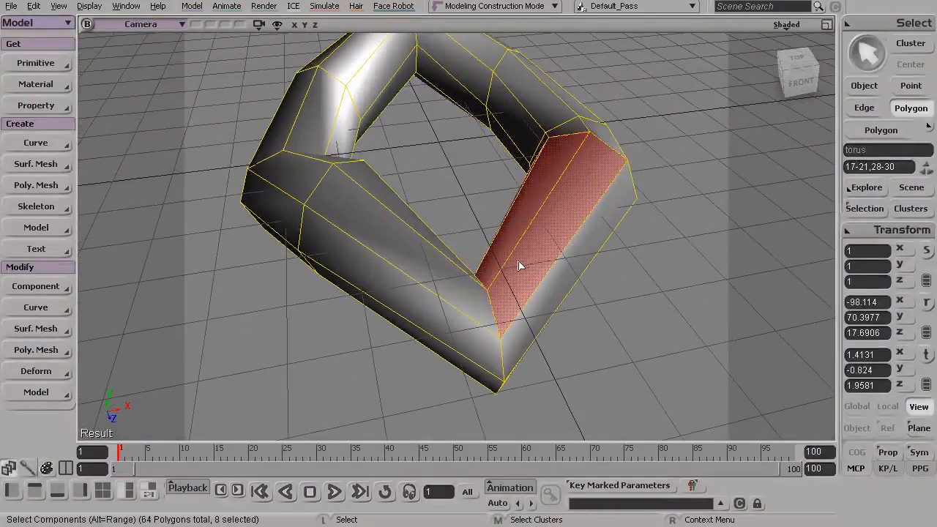
Step: Try to raise the selected polygons, undo the move, and return to object selection
key("v")
left_click_drag(541, 160, 540, 132)
key("ctrl+z")
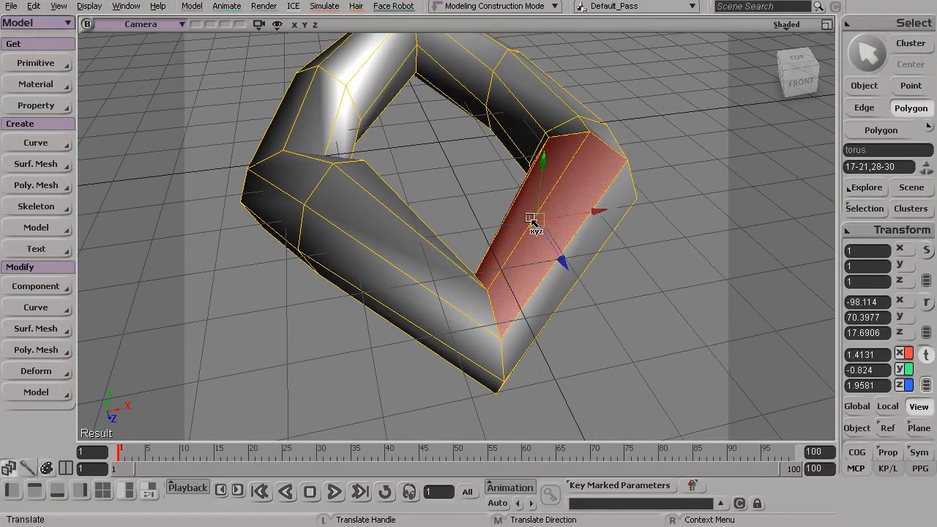
left_click_drag(517, 231, 536, 249, "alt")
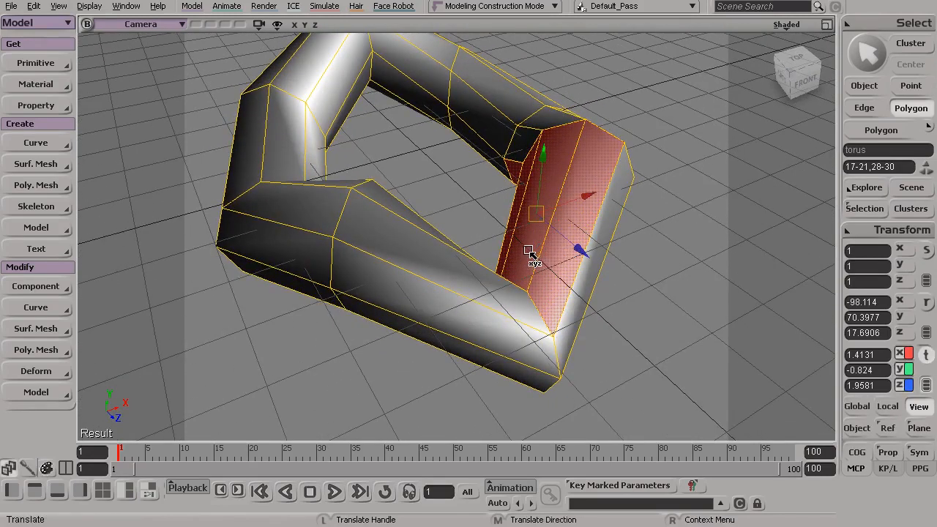
key("space")
left_click_drag(483, 242, 448, 251, "alt")
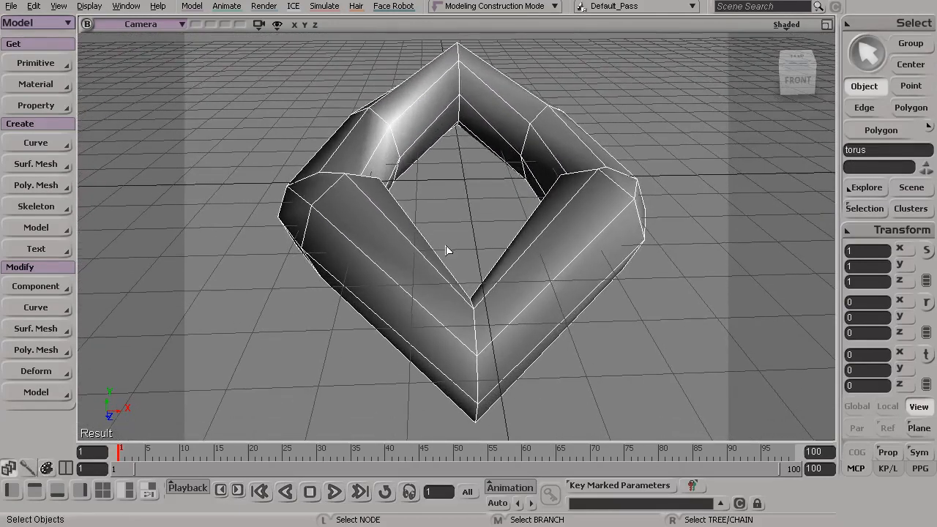
Step: Region-select the point ring at the front corner (16-23), and select upper outer edges 26 and 42 one after the other
key("t")
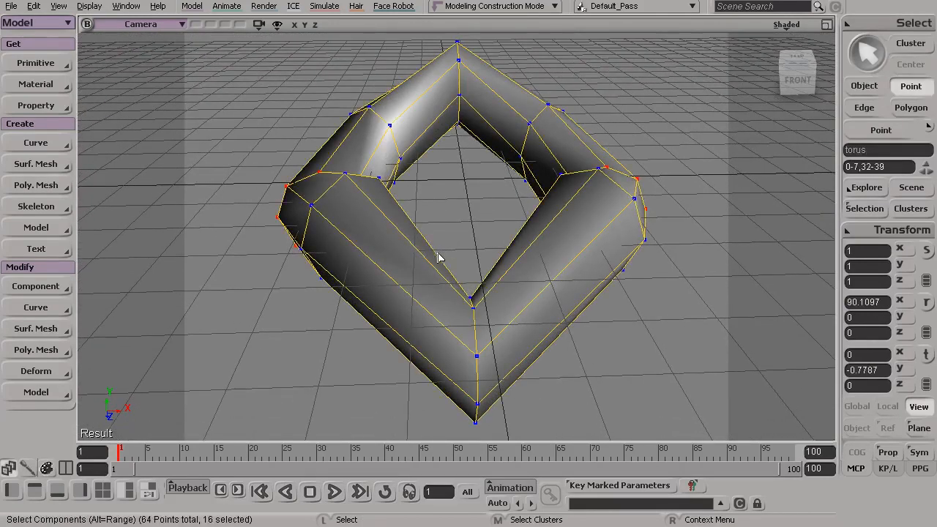
left_click_drag(410, 237, 501, 433)
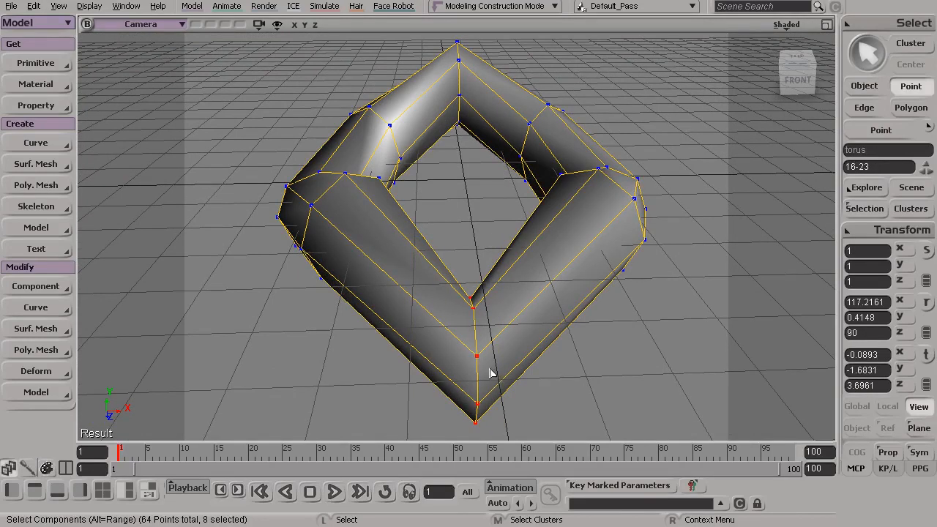
key("e")
left_click(428, 316)
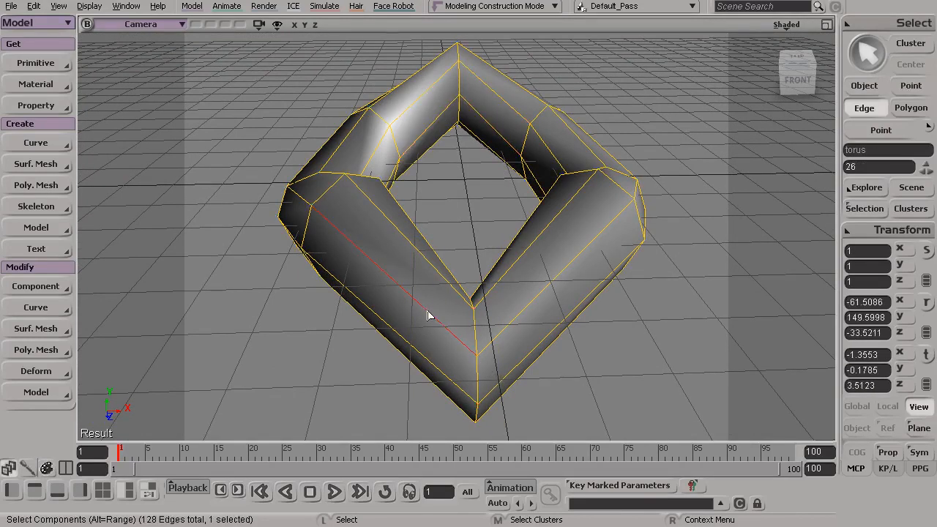
left_click(519, 319)
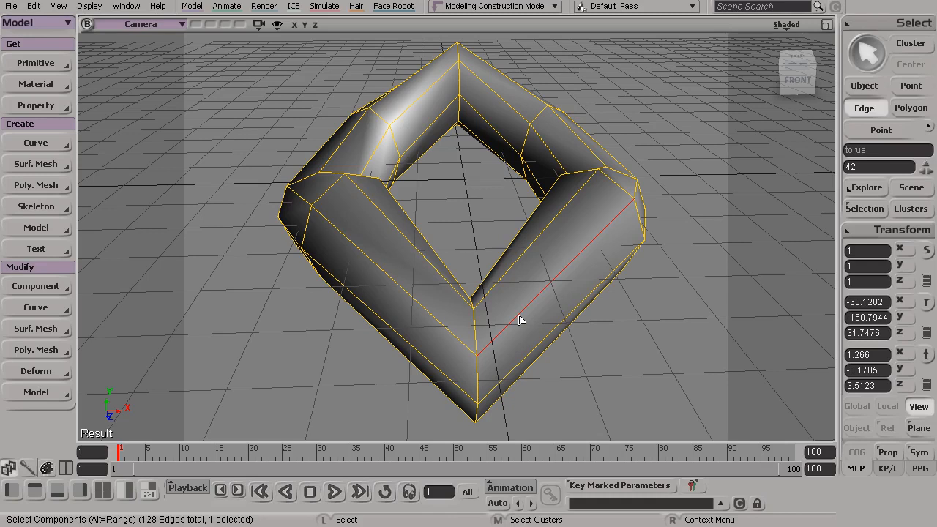
Step: Recall the stored polygon selection (17-21, 28-30), deselect all polygons, and return to object selection
key("y")
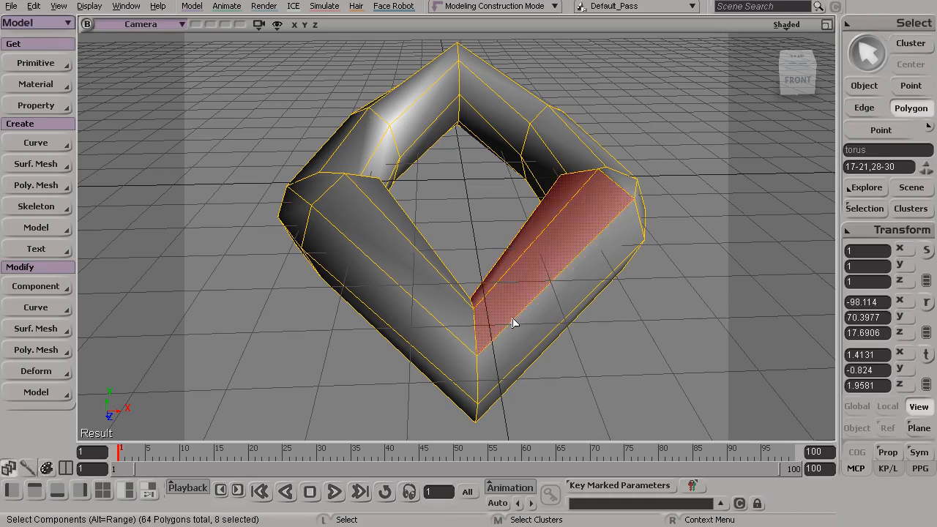
key("ctrl+shift+a")
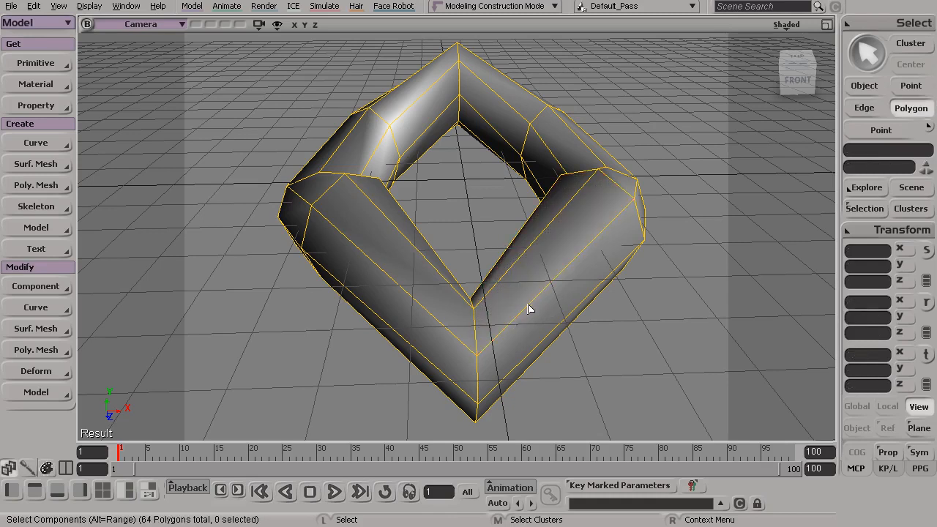
key("space")
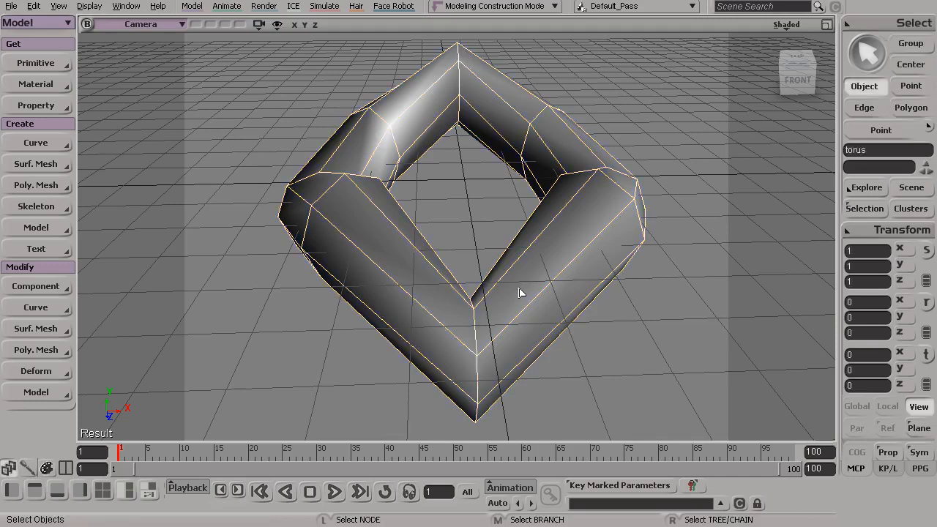
key("s")
left_click_drag(490, 291, 512, 293)
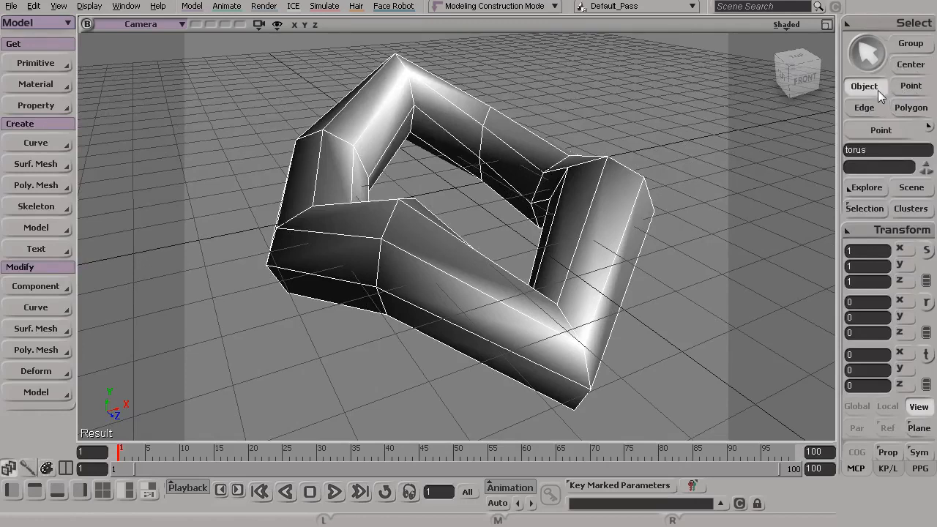
Step: Review the available selection modes and their shortcuts, including the raycast edge and polygon modes, without choosing one
left_click(874, 26)
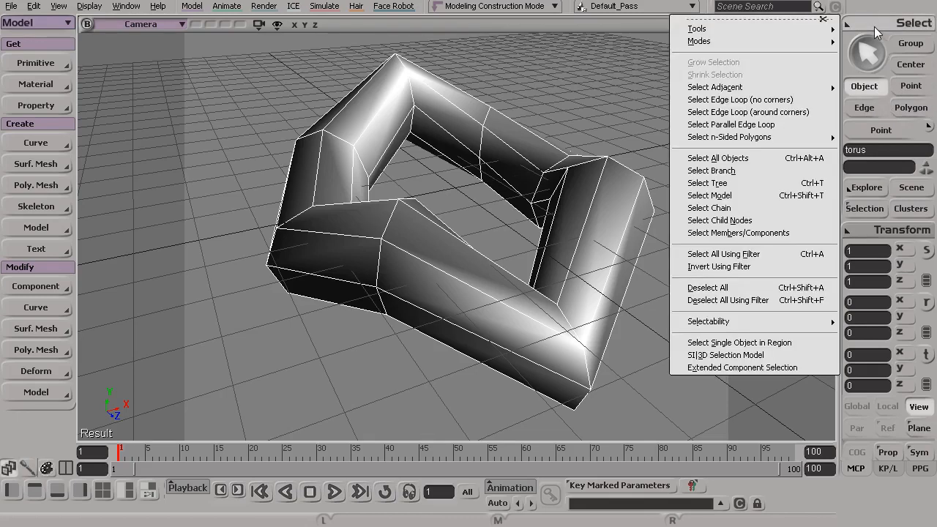
mouse_move(732, 38)
mouse_move(704, 41)
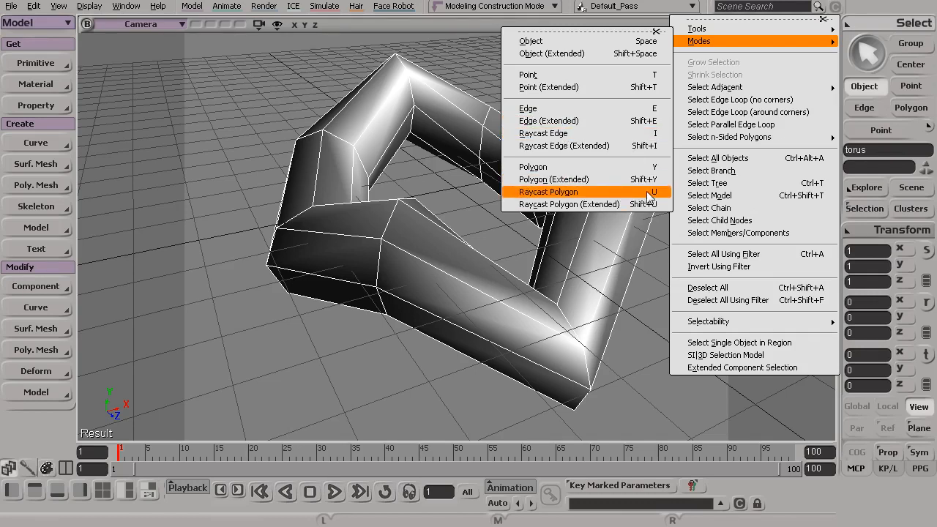
left_click(591, 284)
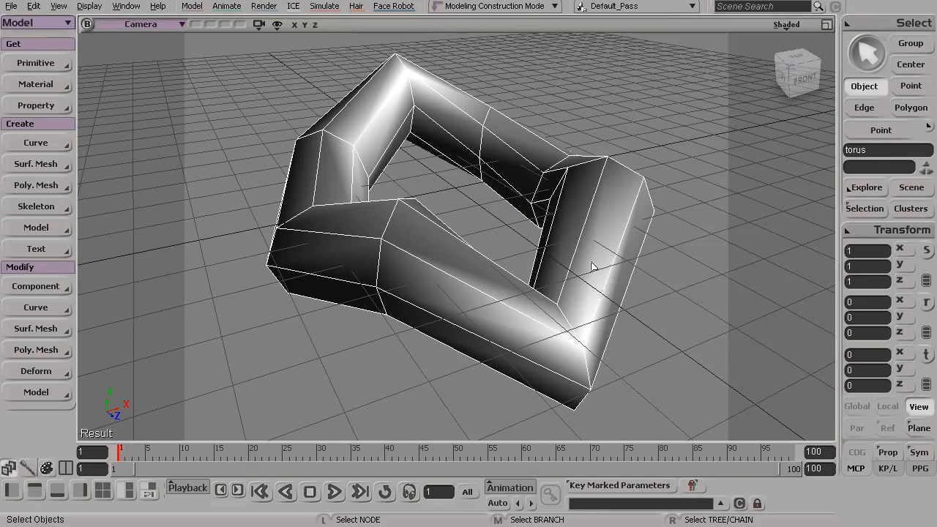
Step: Region-select all eight lengthwise edges of the front section on the positive X side, check them from several angles, and return to object selection
key("s")
left_click_drag(550, 308, 512, 300)
mouse_move(512, 300)
middle_mouse_down()
mouse_move(509, 293)
mouse_move(515, 300)
middle_mouse_up()
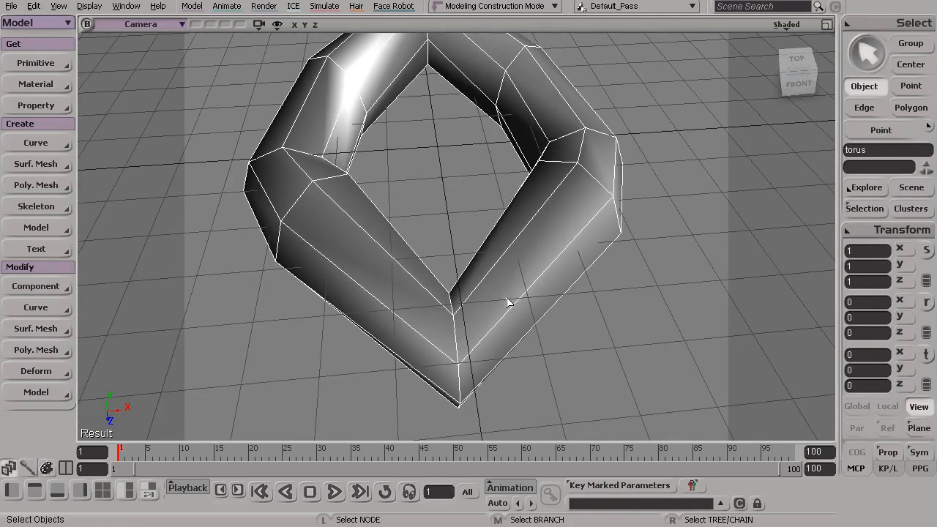
key("e")
left_click(503, 304)
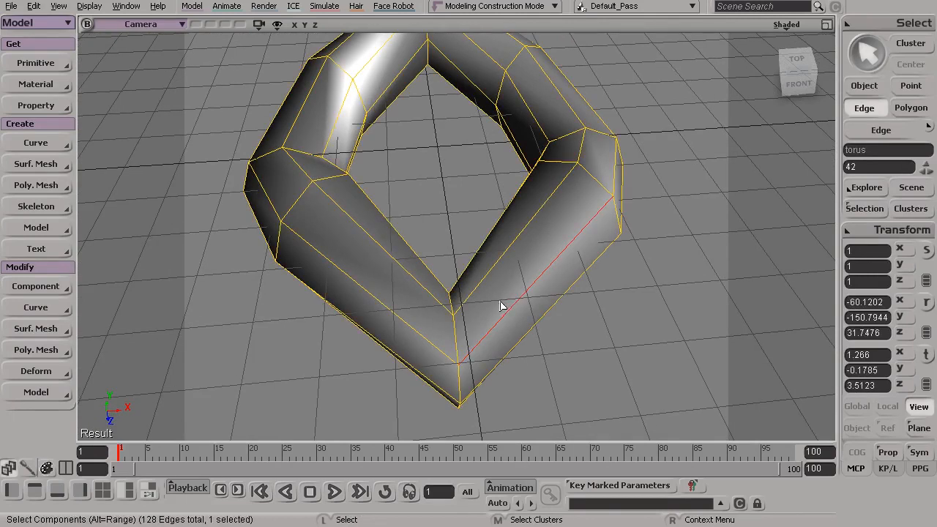
left_click(501, 257)
left_click_drag(507, 297, 494, 286)
left_click(504, 342, "alt")
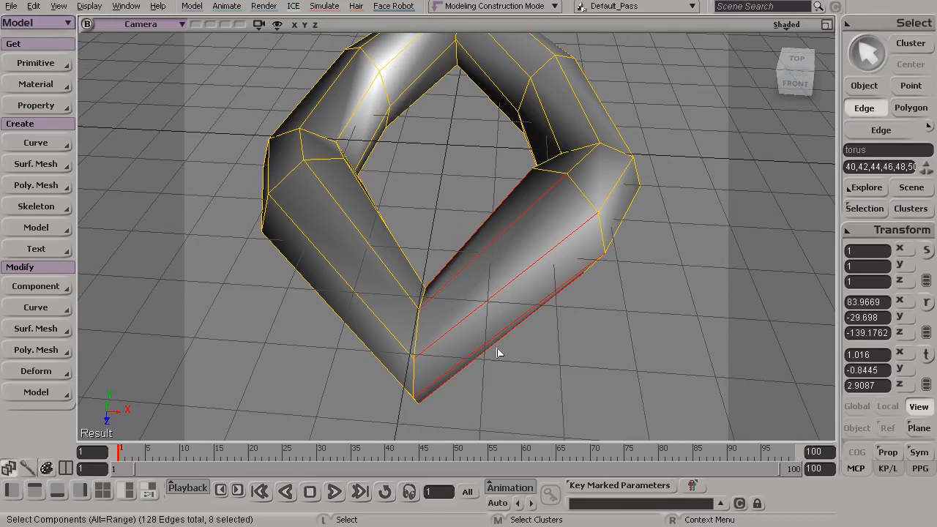
key("s")
left_click_drag(505, 330, 657, 176)
key("s")
left_click_drag(473, 261, 468, 342)
key("space")
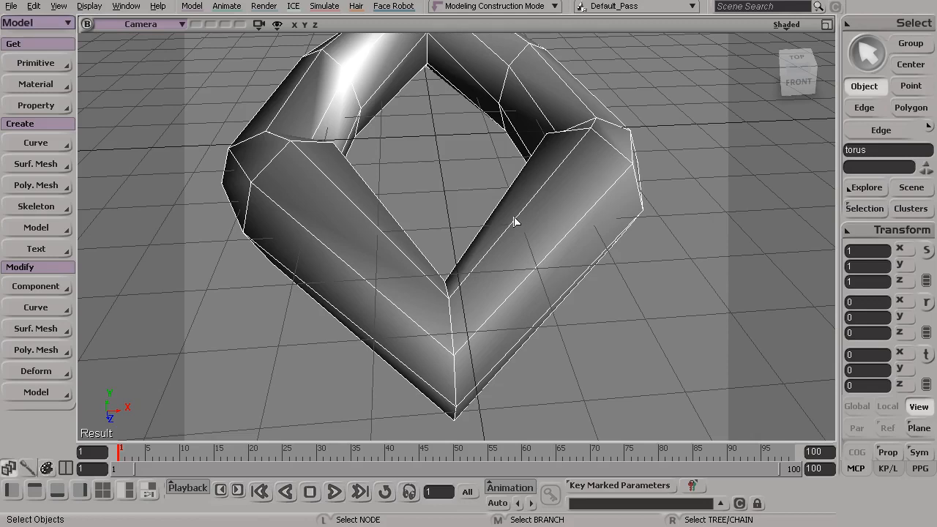
Step: Raycast-select the upper edges around the front corner (26-28, 42, 44), and inspect the mesh's underside
key("e")
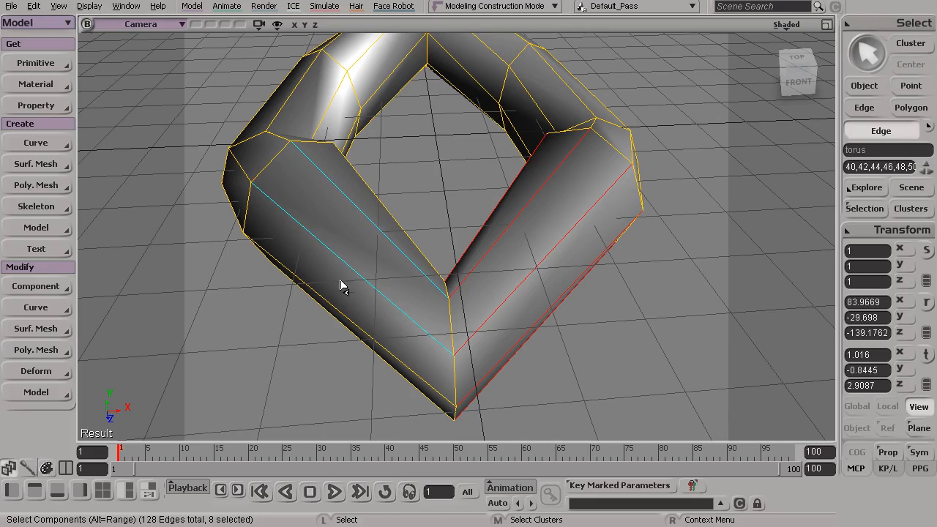
left_click(367, 225)
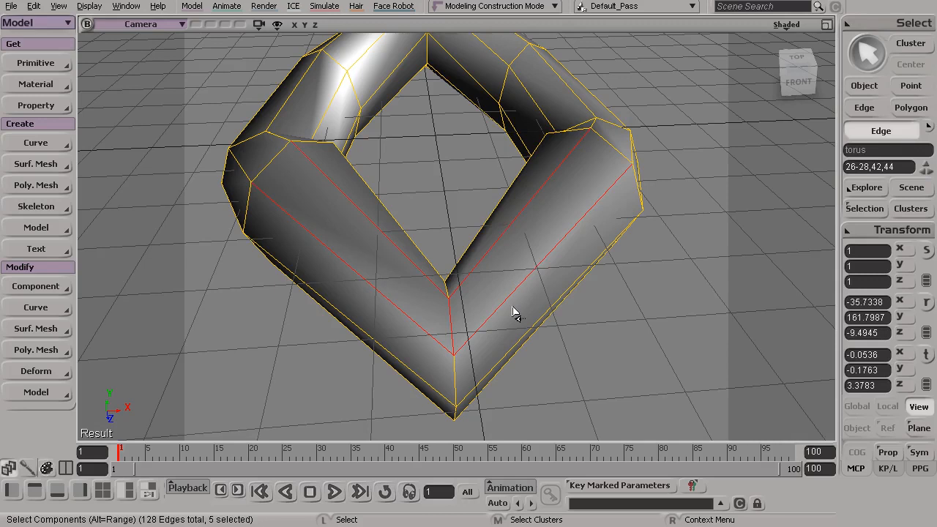
right_click_drag(387, 245, 512, 175)
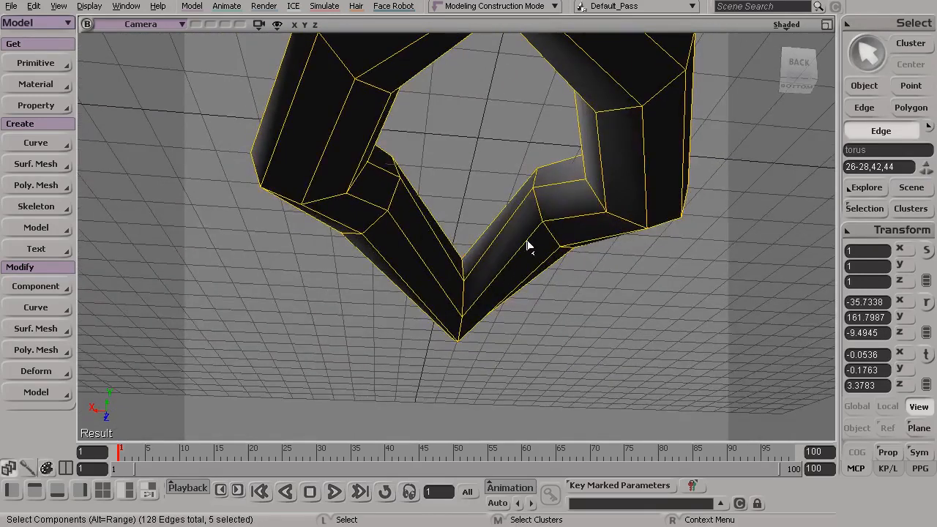
Step: Raycast-select the upper edges on the negative X side (1, 2, 4, 5, 7, 26, 28), and add those on the opposite side
key("s")
left_click_drag(561, 265, 383, 234)
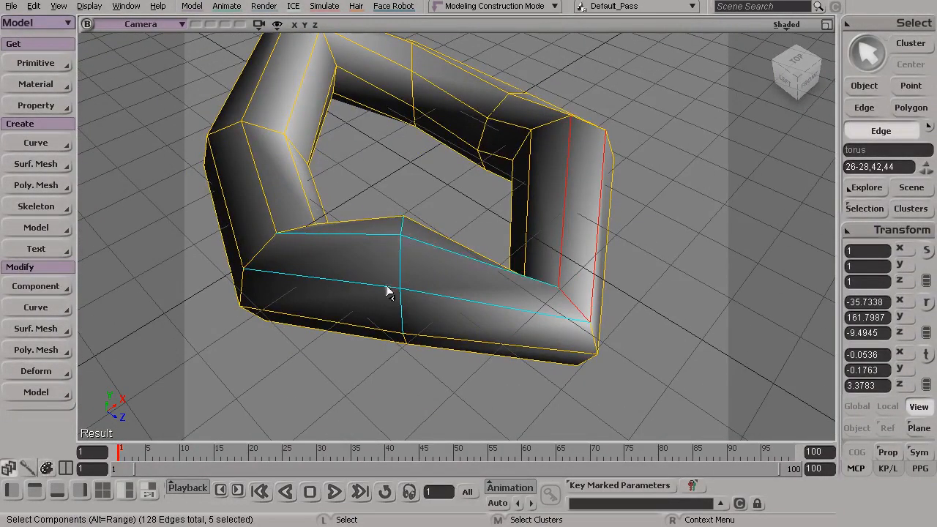
left_click_drag(431, 300, 433, 301)
key("s")
left_click_drag(514, 317, 471, 270)
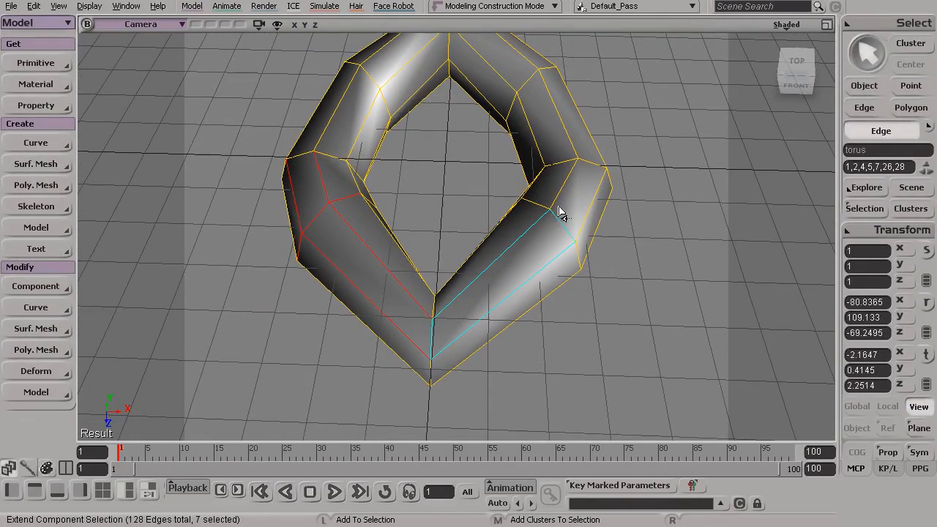
left_click(571, 172, "shift")
Step: Inspect the raycast edge selection from below and above, and return to object selection
key("s")
left_click_drag(456, 315, 533, 131)
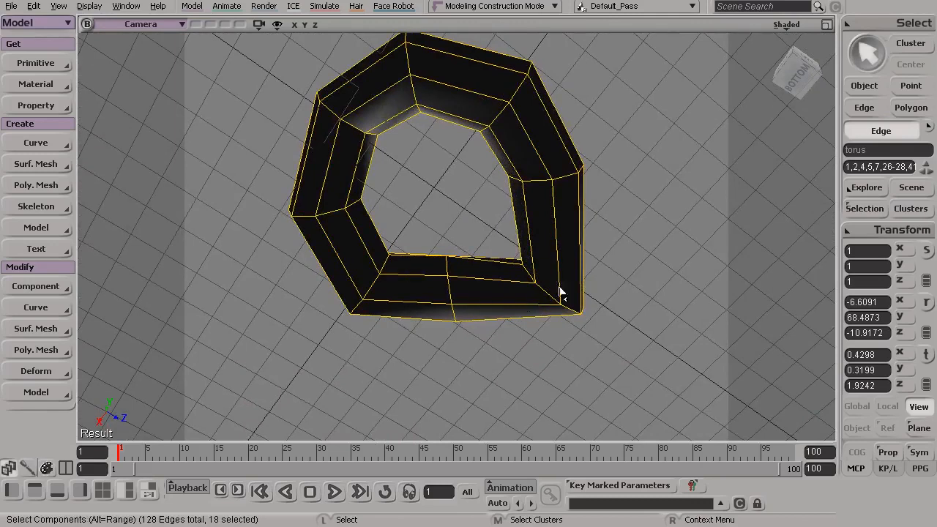
key("s")
left_click_drag(579, 198, 493, 310)
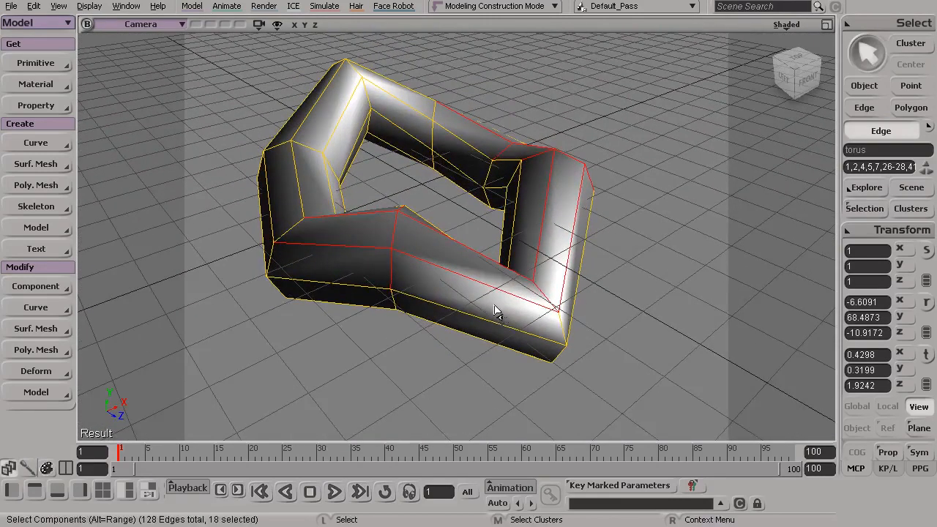
key("space")
Step: In raycast polygon mode, select individual visible polygons on the front and negative X sides in turn, including polygon 17
key("s")
left_click_drag(492, 309, 466, 317)
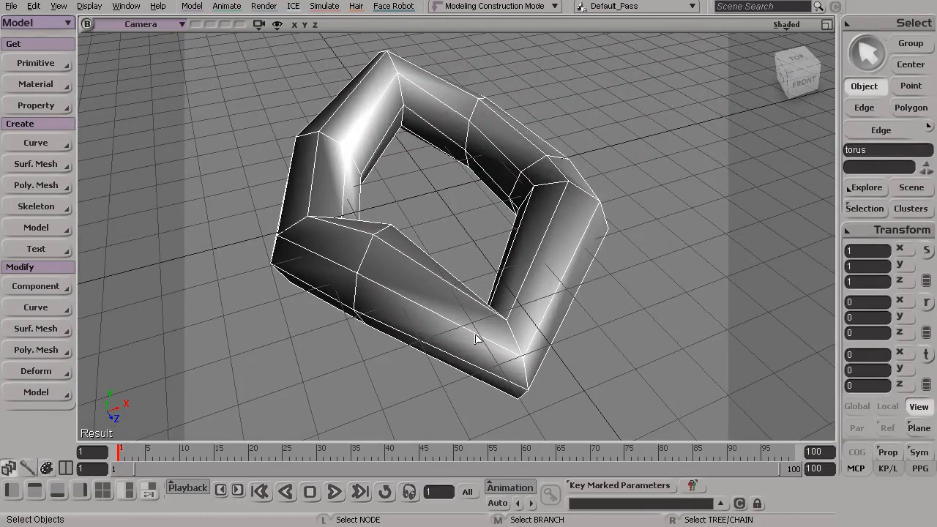
key("y")
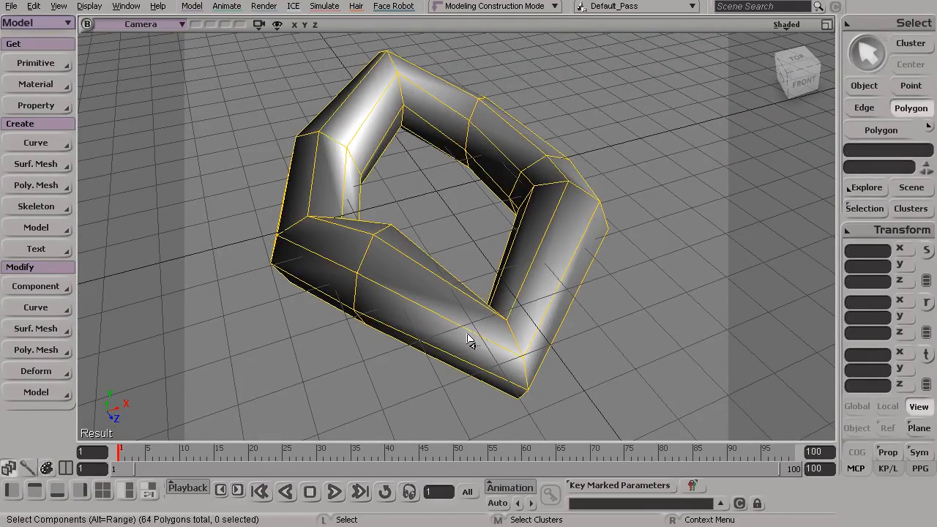
key("s")
middle_click_drag(424, 293, 437, 324)
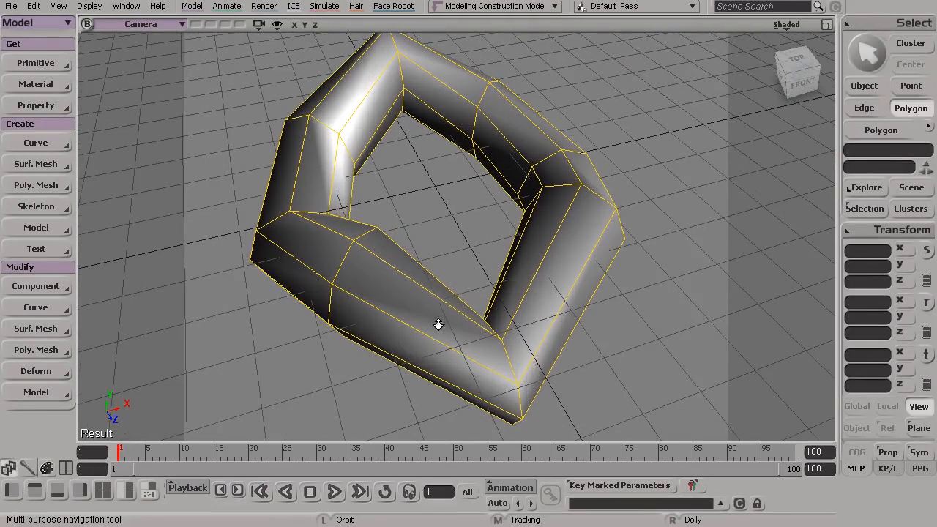
left_click(414, 311)
left_click(560, 273)
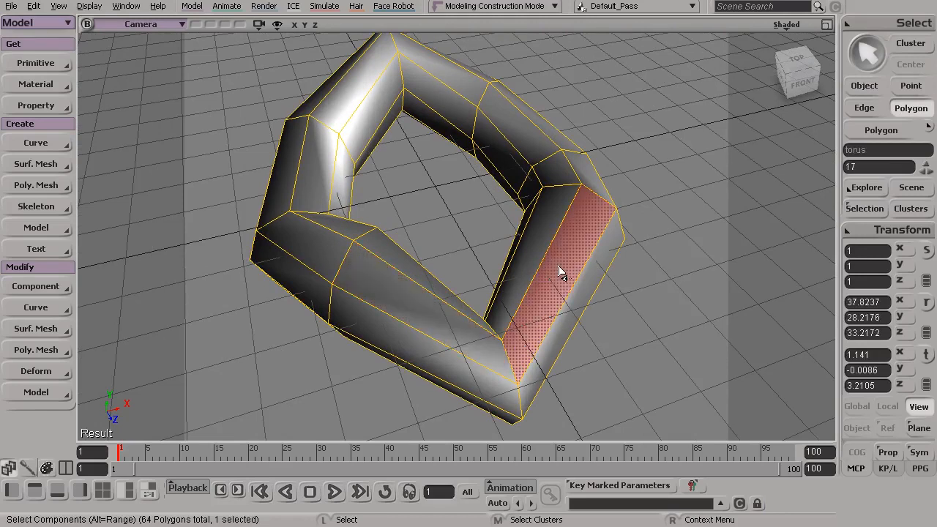
left_click(442, 324)
left_click(338, 259)
left_click(390, 303)
Step: Raycast-select the four upper polygons at the torus's back corner (42, 43, 50, 51)
key("s")
left_click_drag(516, 374, 483, 362)
middle_click_drag(483, 361, 469, 309)
key("s")
left_click_drag(385, 241, 378, 260)
middle_click_drag(415, 135, 434, 264)
mouse_move(471, 155)
left_mouse_down()
mouse_move(486, 126)
mouse_move(448, 146)
mouse_move(446, 189)
left_mouse_up()
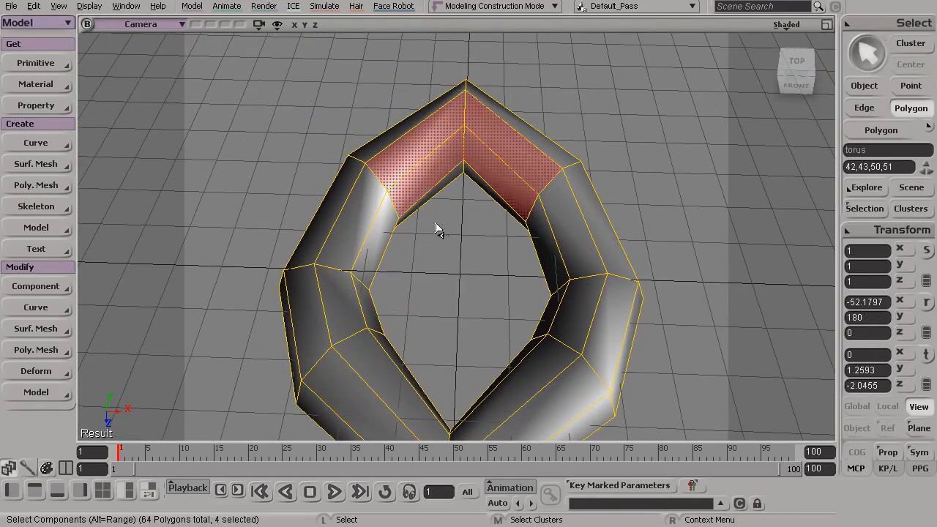
Step: Raycast-select the eight upper polygons around the torus's back half, including 34, 35, 42, 43, 50 and 51
mouse_move(479, 142)
left_mouse_down()
mouse_move(442, 144)
mouse_move(433, 166)
left_mouse_up()
left_click_drag(366, 208, 378, 235, "shift")
left_click_drag(573, 212, 545, 249, "shift")
Step: Inspect the raycast polygon selection from below and above to check which sides of the torus it covers
key("s")
left_click_drag(366, 259, 404, 157)
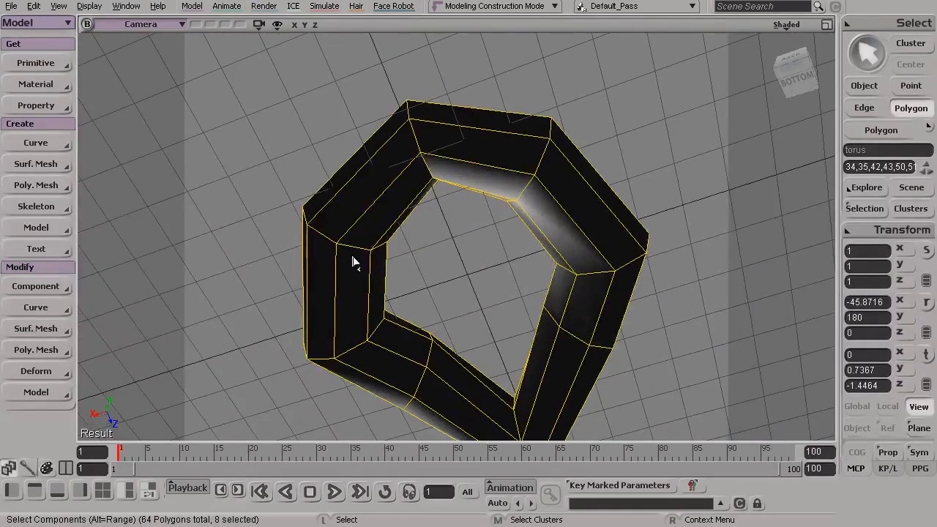
key("s")
left_click_drag(340, 247, 481, 301)
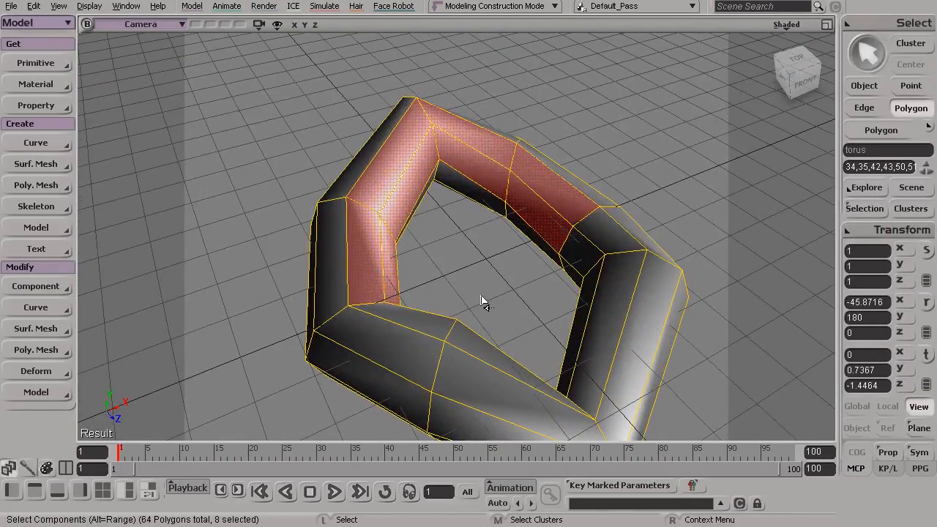
key("s")
left_click_drag(513, 299, 545, 352)
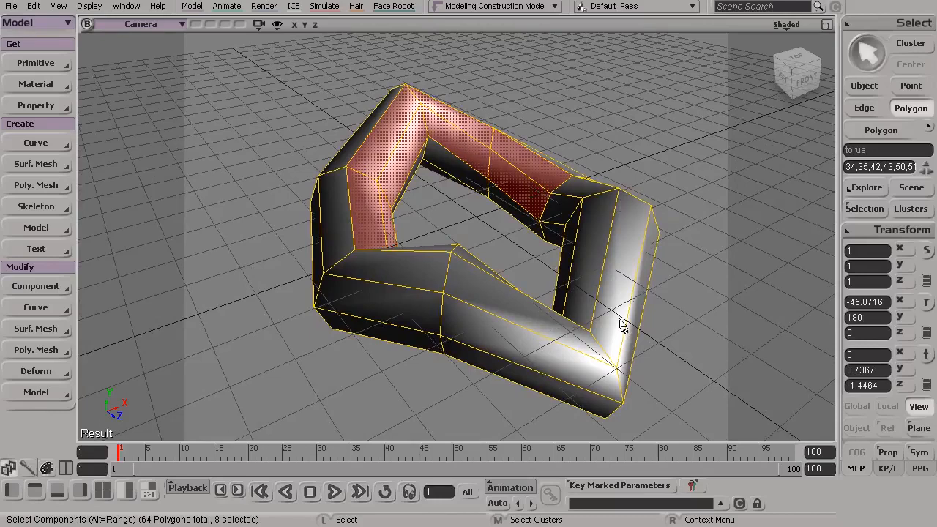
key("s")
left_click_drag(532, 268, 497, 273)
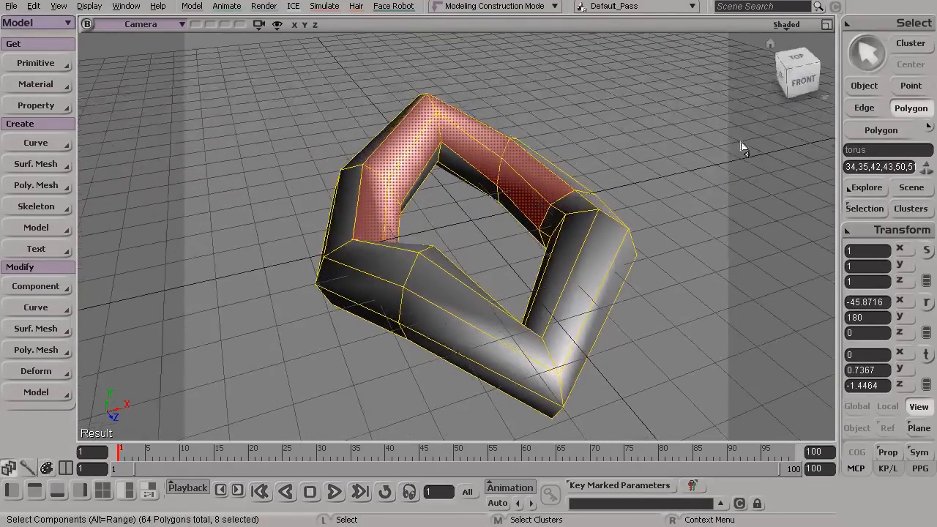
Step: Review the available selection tools and the point, edge, polygon and raycast selection modes with their shortcuts
left_click(867, 20)
mouse_move(768, 26)
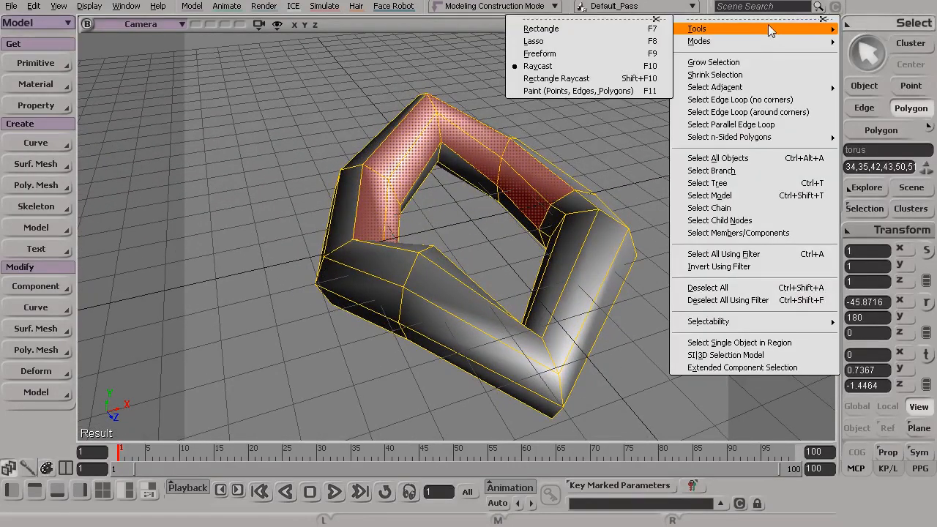
mouse_move(739, 41)
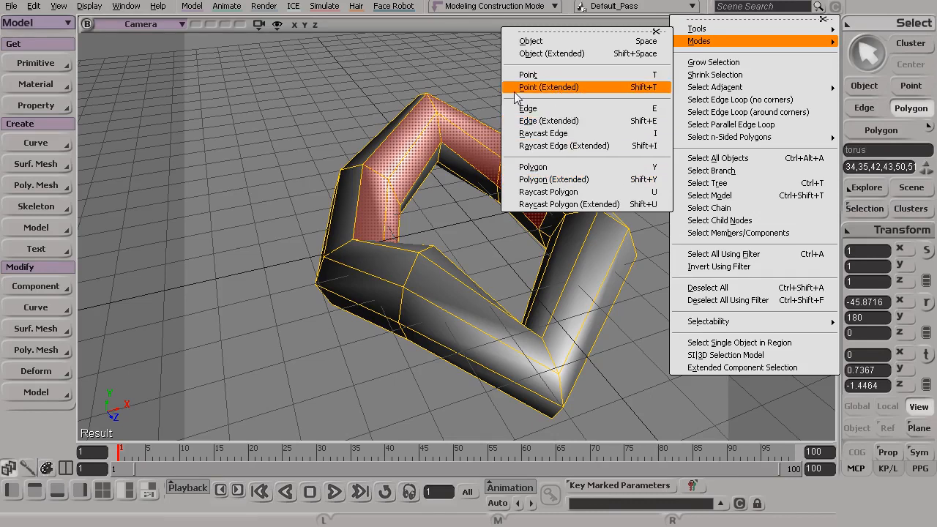
left_click(424, 69)
Step: Switch the torus to object selection, and return to raycast polygon mode with the upper back polygons selected
key("s")
left_click_drag(472, 152, 547, 206)
key("space")
key("s")
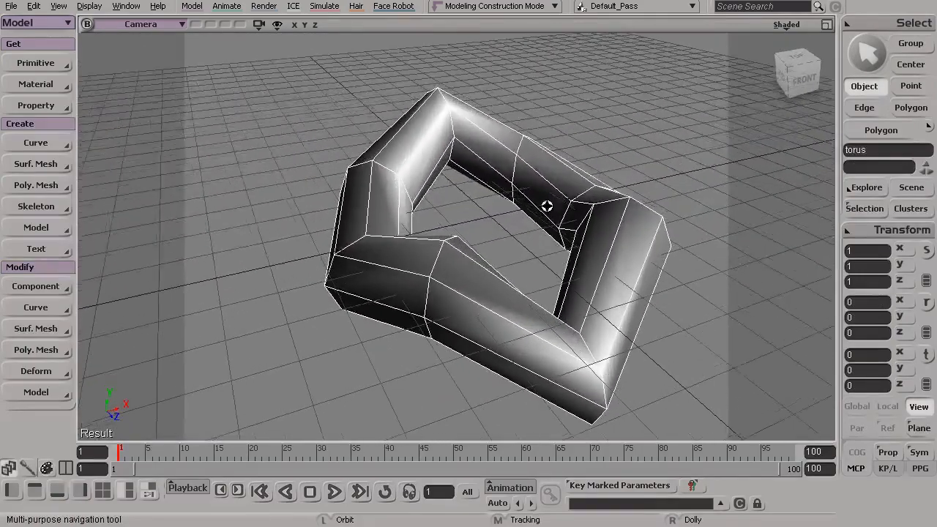
key("space")
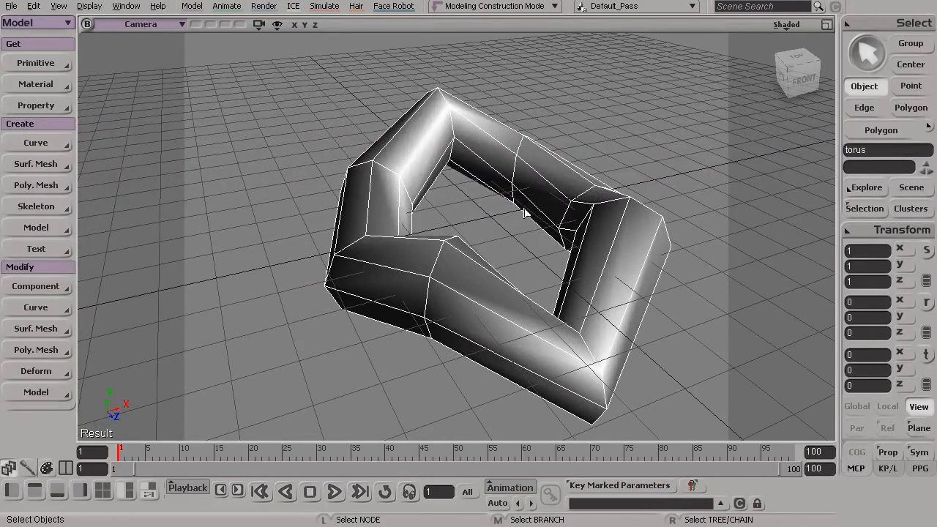
key("u")
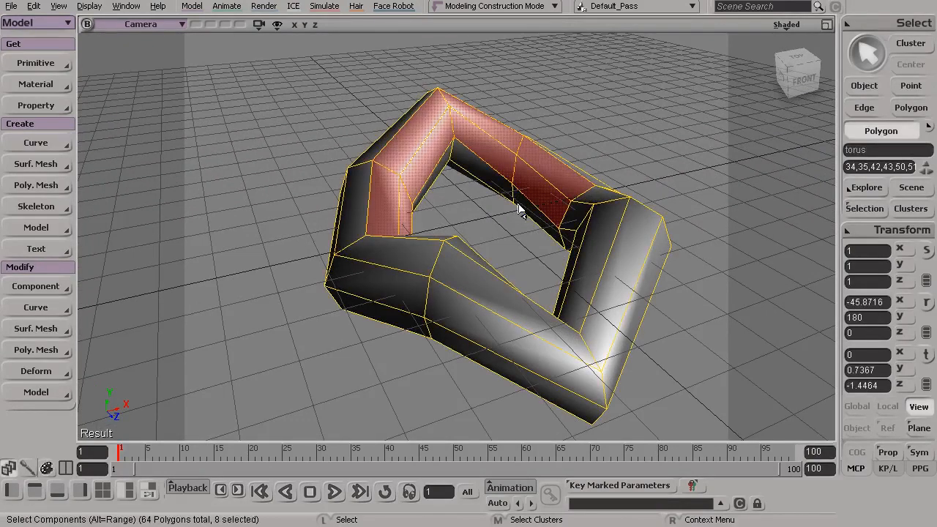
left_click_drag(516, 213, 497, 233)
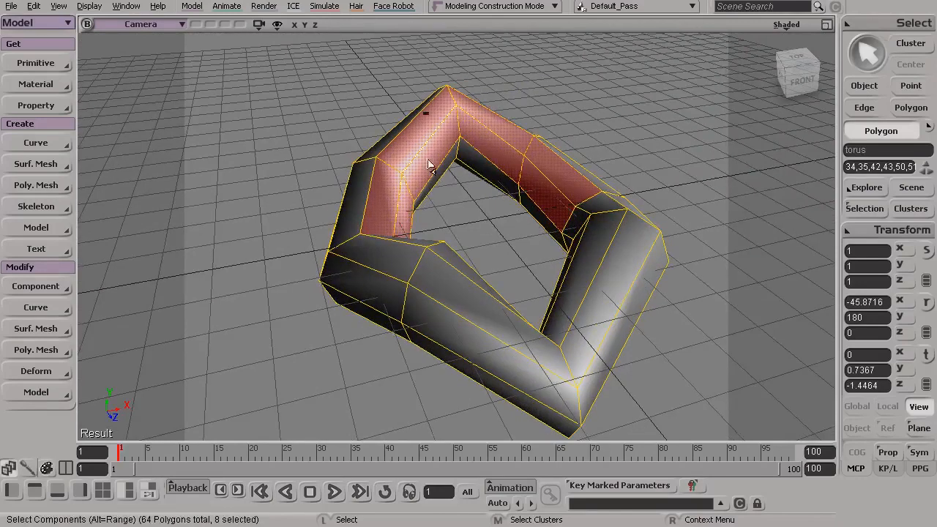
left_click_drag(448, 189, 478, 200)
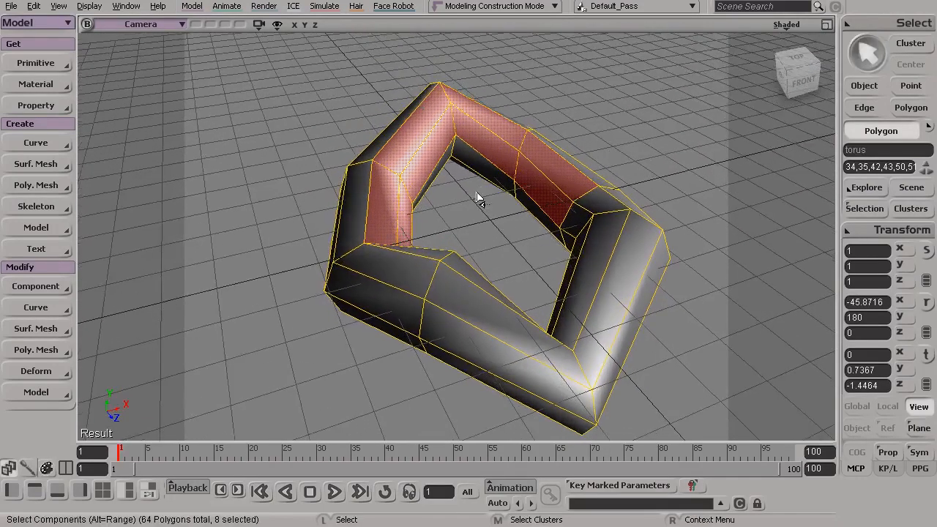
Step: Translate the eight selected back polygons upward to about Y 2.17, shifting them to about X -0.42, and undo the last change
key("v")
left_click_drag(466, 95, 459, 46)
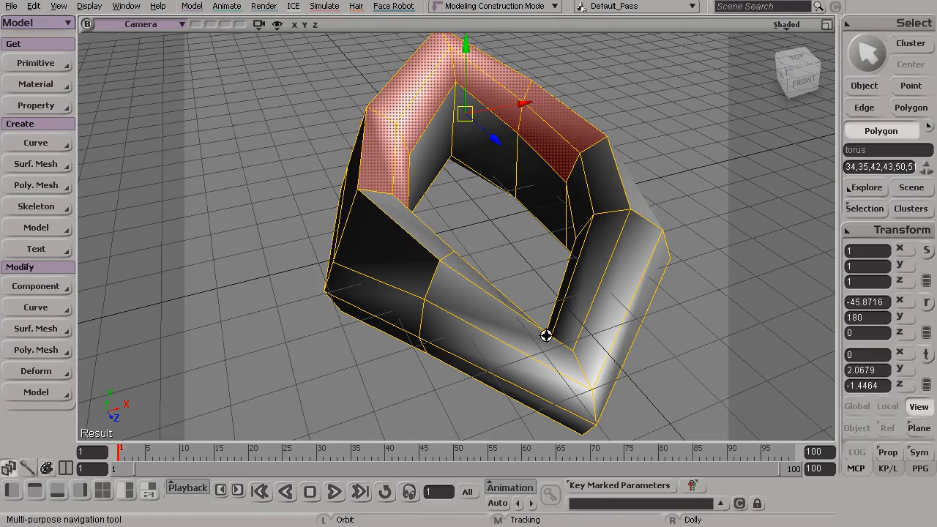
right_click_drag(546, 335, 487, 324)
left_click_drag(469, 359, 448, 357)
mouse_move(374, 360)
left_mouse_down()
mouse_move(378, 371)
mouse_move(401, 357)
mouse_move(381, 356)
left_mouse_up()
key("ctrl+z")
Step: Raycast-select the four front polygons (8, 9, 16, 17) and activate the Translate tool on them
key("space")
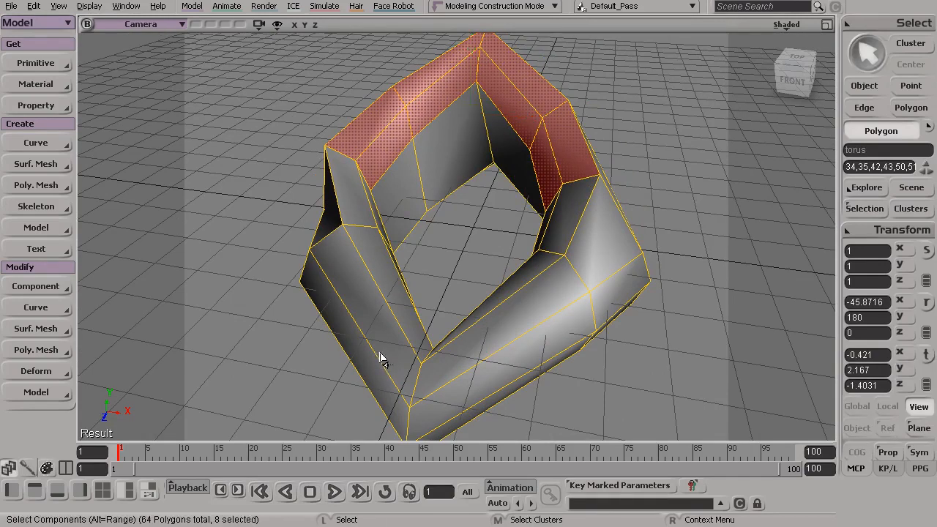
mouse_move(393, 353)
left_mouse_down()
mouse_move(434, 406)
mouse_move(449, 379)
left_mouse_up()
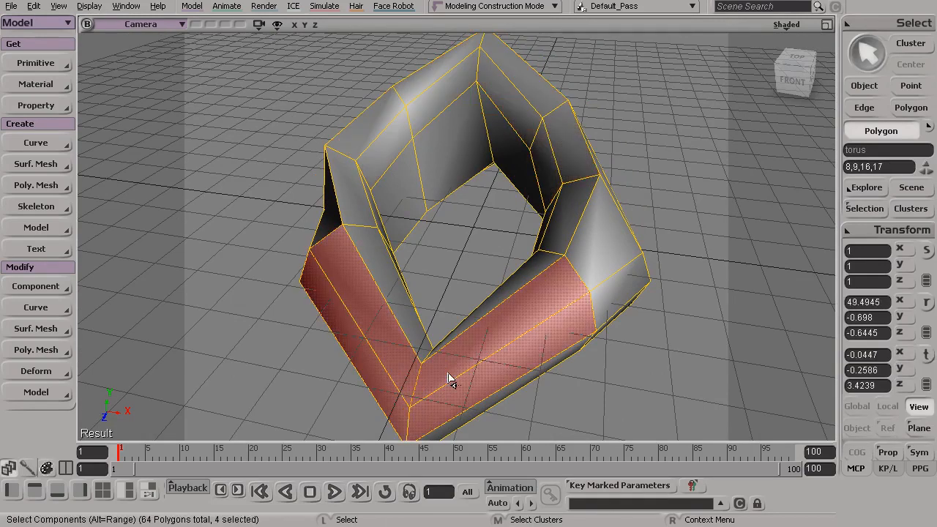
key("v")
left_click_drag(454, 338, 489, 246, "alt")
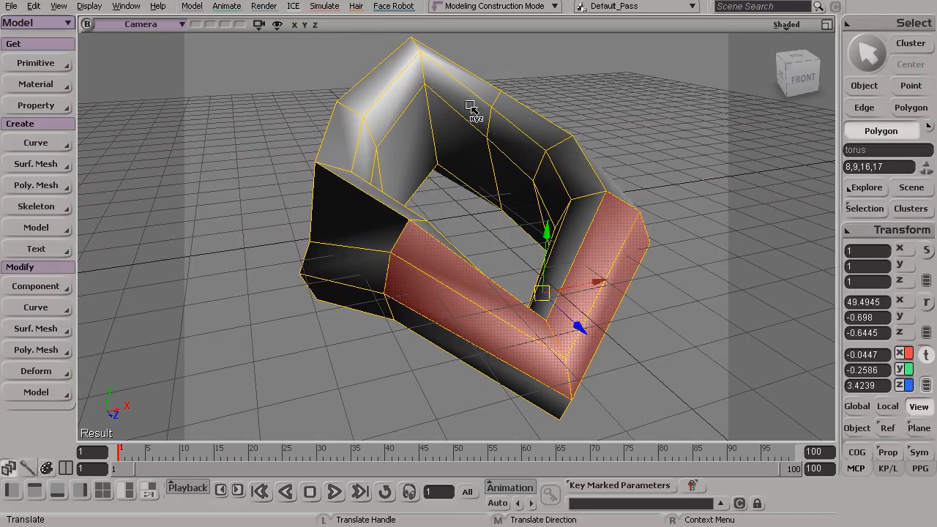
left_click_drag(529, 237, 509, 234, "alt")
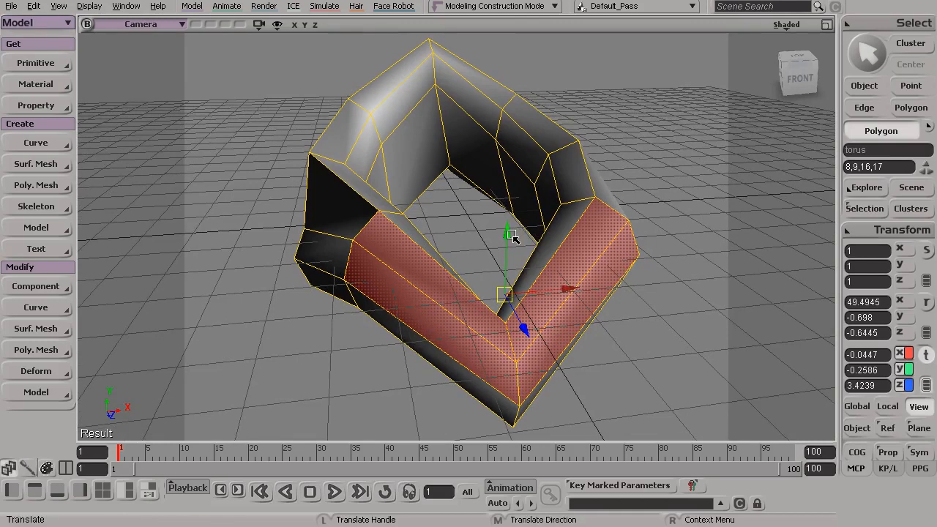
Step: Open the transform preferences, and freely translate the front polygons to about X -0.41, Y 0.14, Z 3.19 from outside the manipulator
left_click(882, 230)
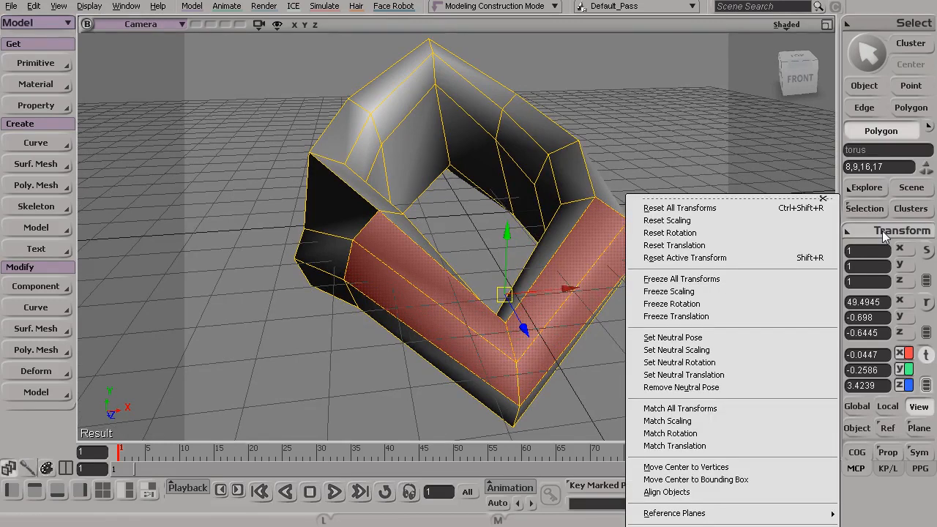
left_click(717, 197)
left_click_drag(715, 183, 688, 12)
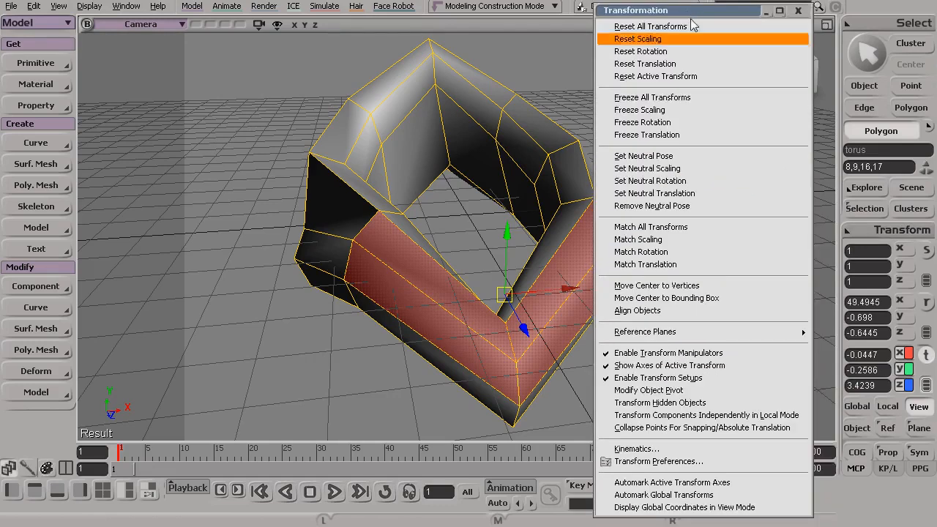
left_click(679, 462)
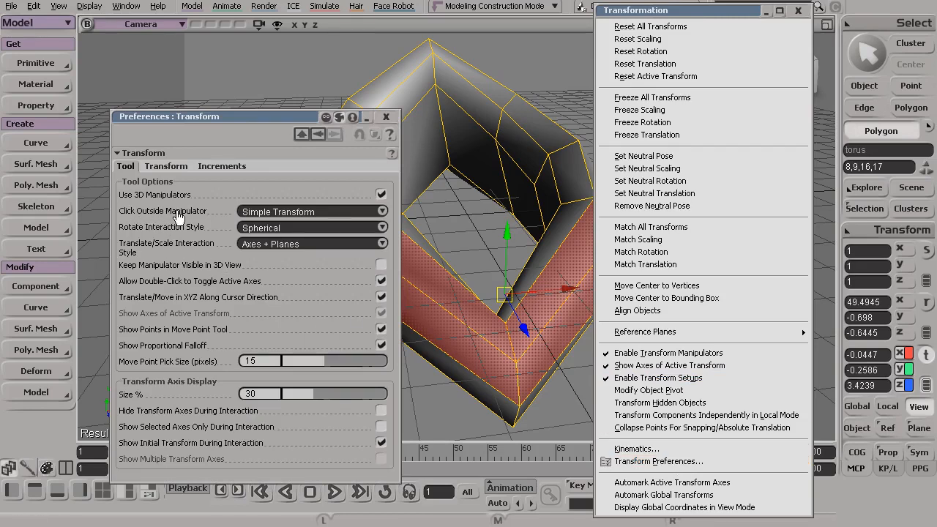
left_click_drag(504, 160, 480, 133)
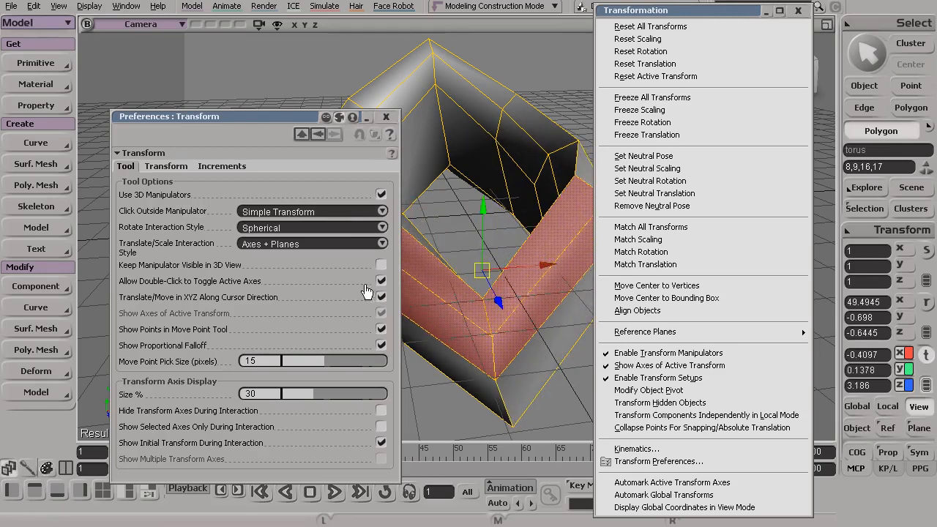
Step: Set Click Outside Manipulator to Select Tool, and add the inner back polygons 44 and 52 to the selection with Translate still active
left_click(346, 212)
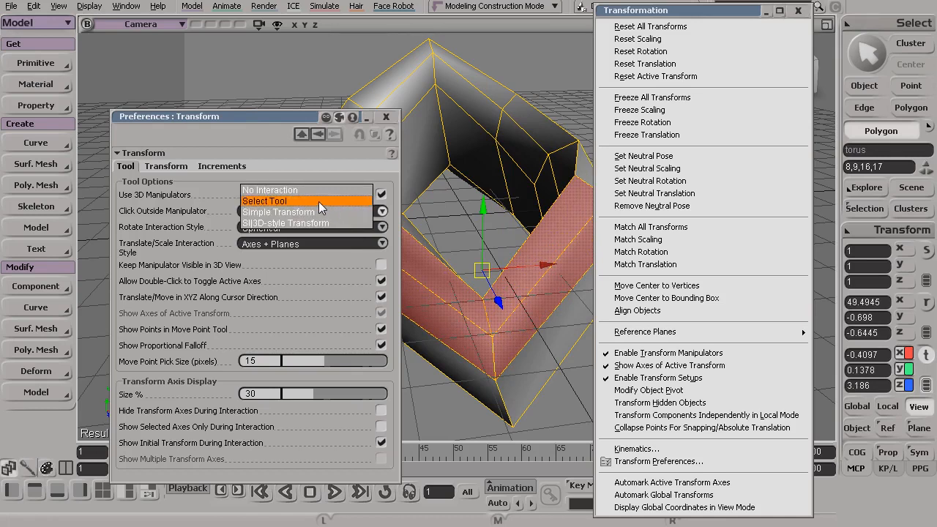
left_click(318, 202)
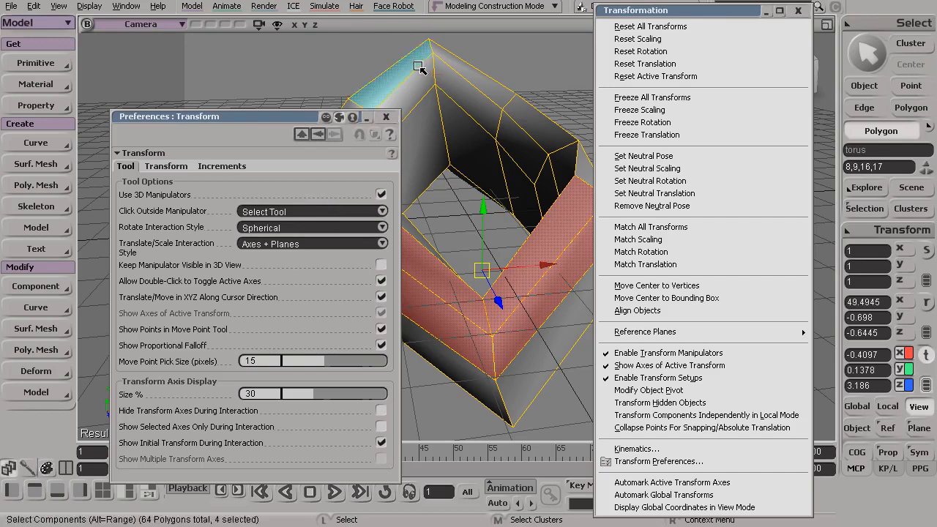
left_click(411, 88)
mouse_move(517, 132)
left_mouse_down()
mouse_move(549, 150)
mouse_move(545, 196)
left_mouse_up()
mouse_move(415, 85)
left_mouse_down()
mouse_move(494, 92)
mouse_move(468, 80)
left_mouse_up()
left_click(438, 146)
mouse_move(504, 296)
left_mouse_down("shift")
mouse_move(485, 319)
mouse_move(516, 331)
left_mouse_up("shift")
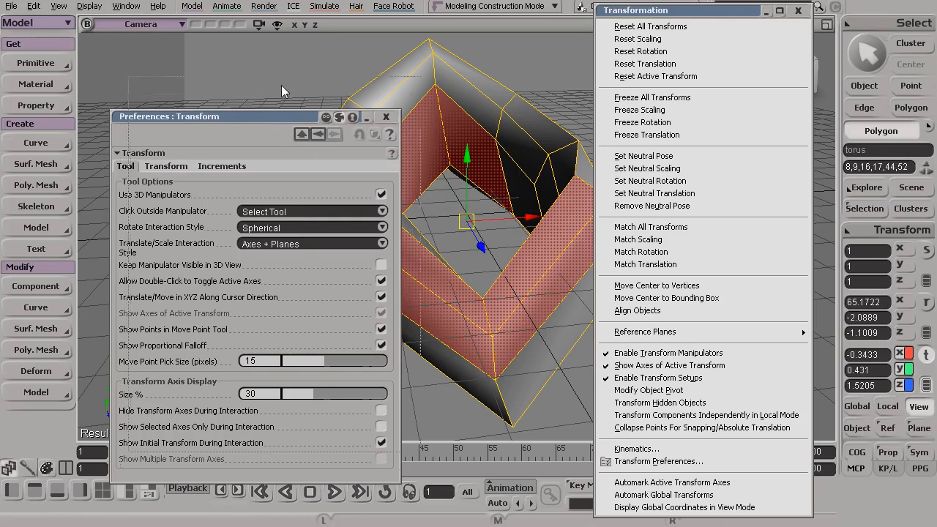
Step: Close the transform preferences and the detached Transformation menu, and return the torus to object selection
left_click_drag(266, 120, 287, 85)
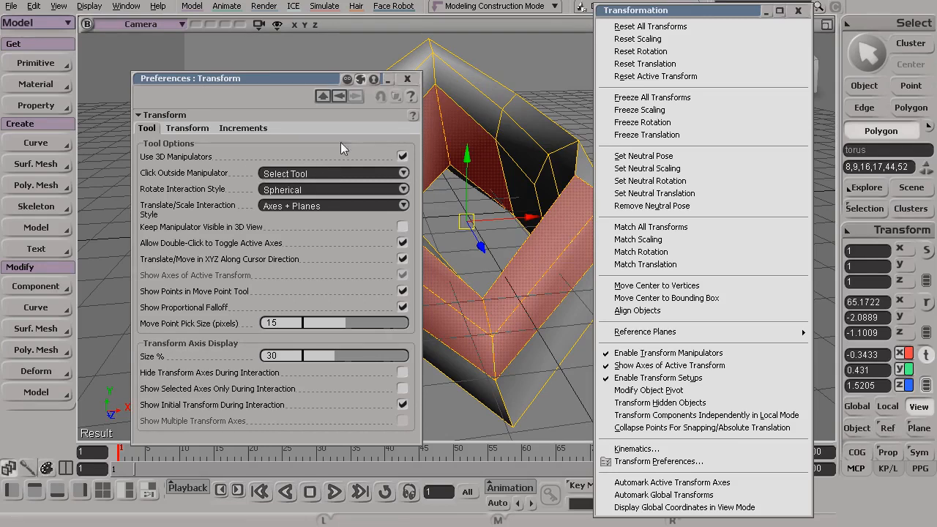
left_click_drag(278, 73, 263, 60)
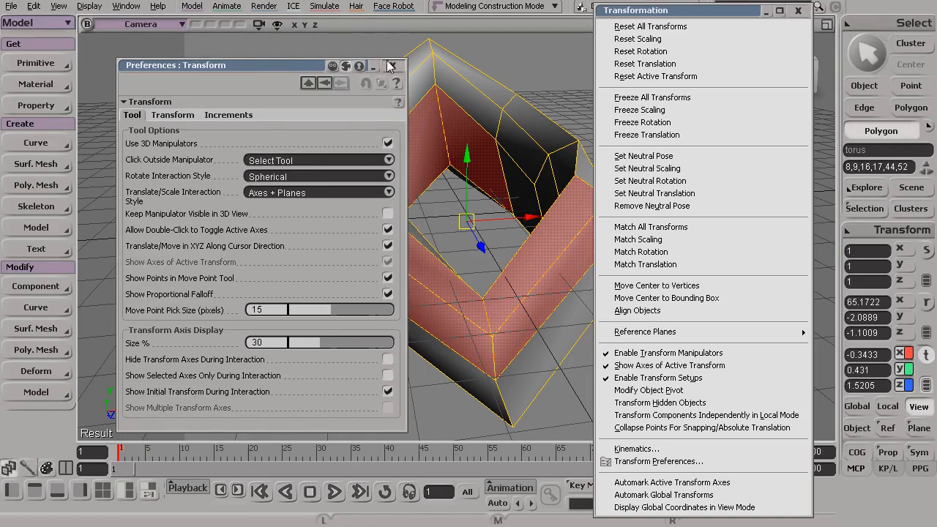
left_click(392, 65)
left_click(798, 12)
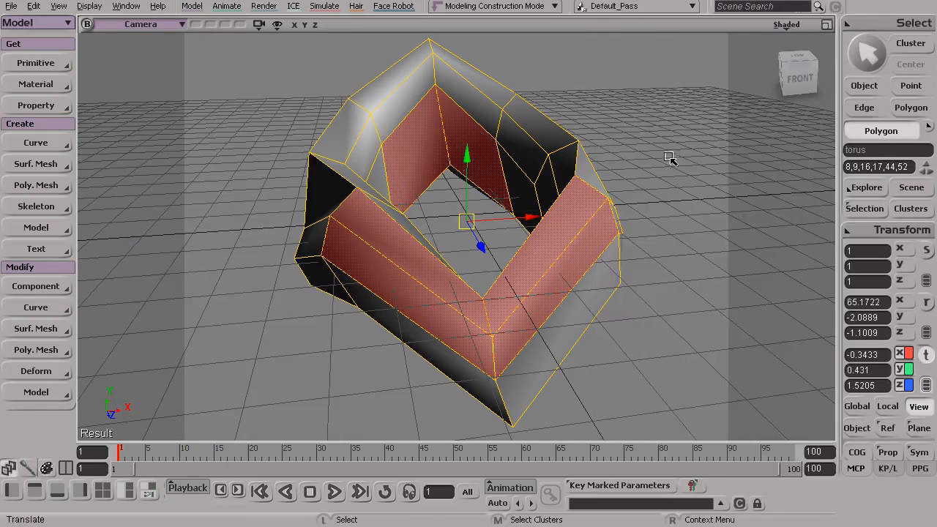
key("space")
key("s")
left_click_drag(512, 256, 508, 274)
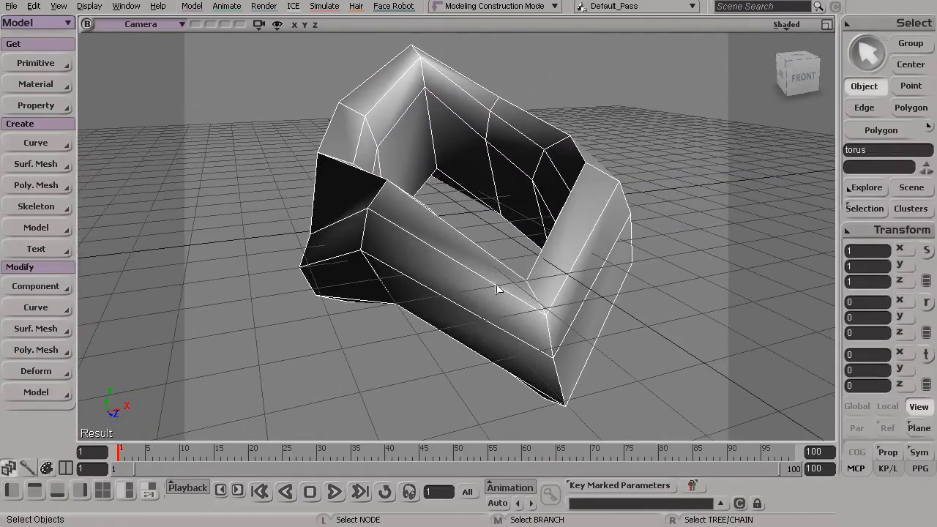